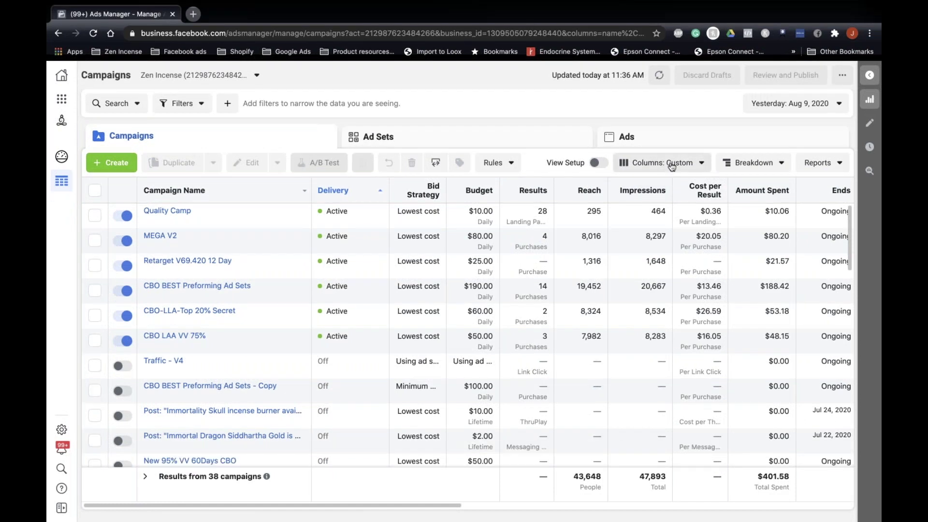
- Set the reporting date range to Aug 6–Aug 10, 2020
{"action": "left_click", "coordinate": [778, 106]}
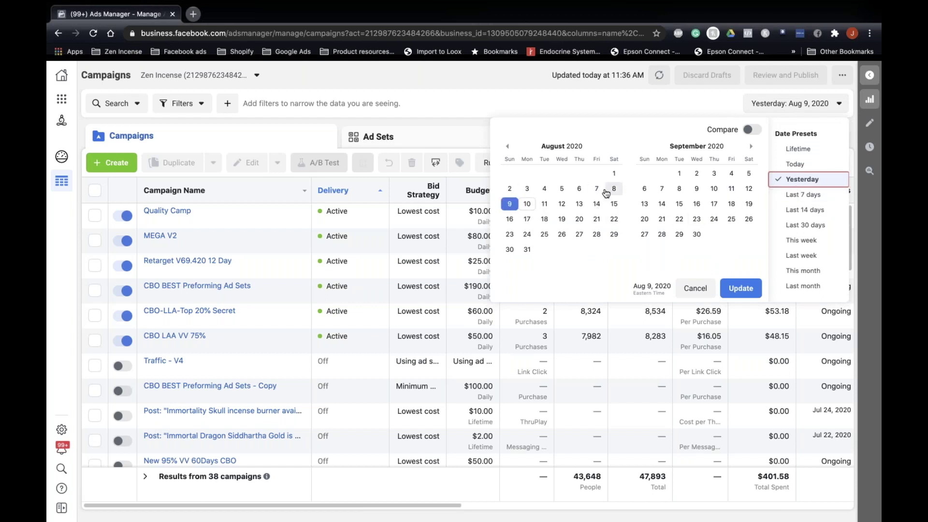
{"action": "left_click", "coordinate": [576, 189]}
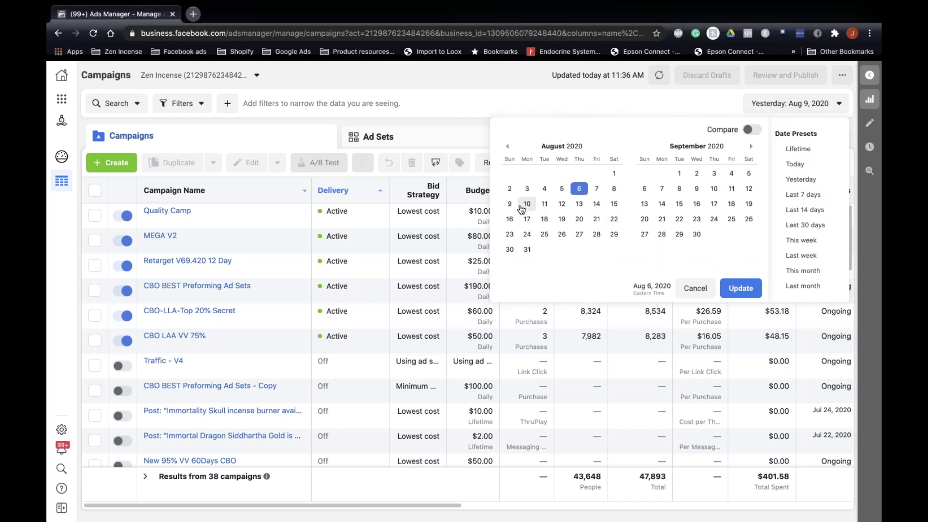
{"action": "left_click", "coordinate": [527, 204]}
{"action": "left_click", "coordinate": [750, 290]}
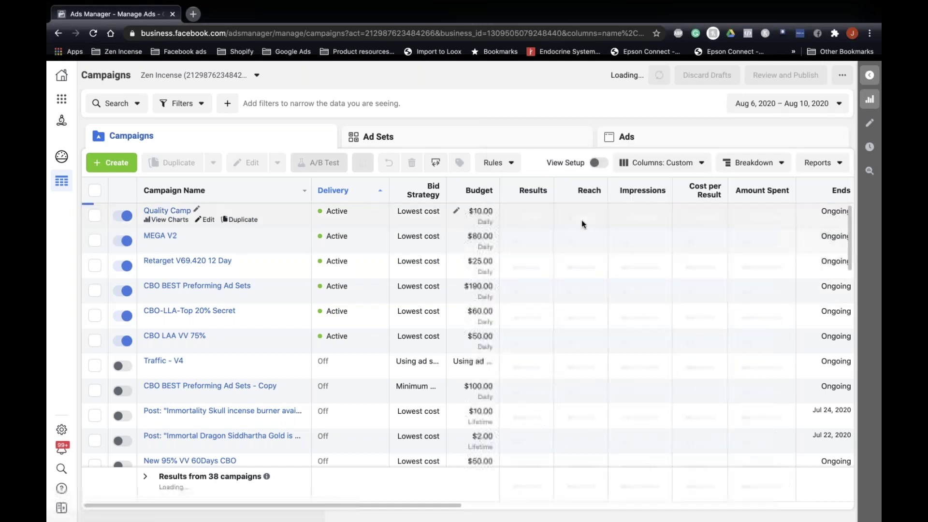
- Apply a column preset including Purchase ROAS and open the MEGA V2 campaign's ad sets
{"action": "left_click", "coordinate": [697, 160]}
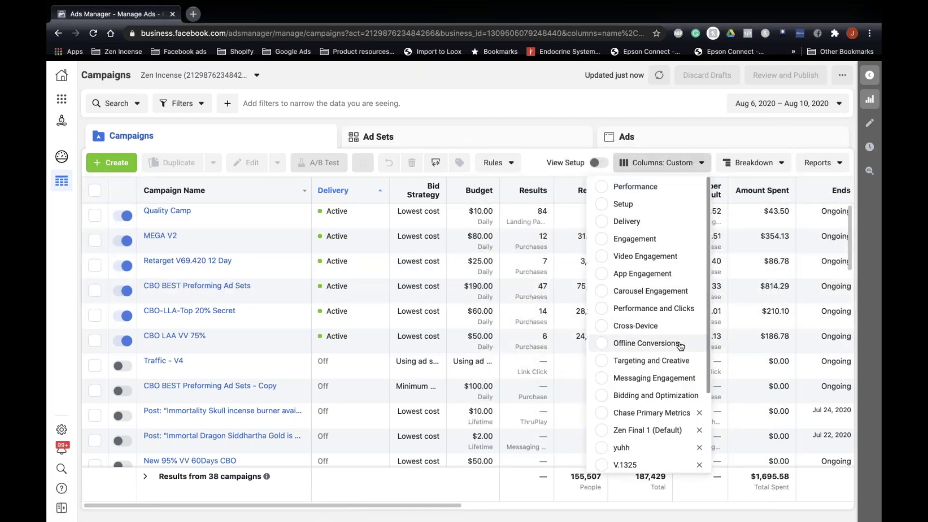
{"action": "scroll", "coordinate": [681, 346], "scroll_direction": "down", "scroll_amount": 2}
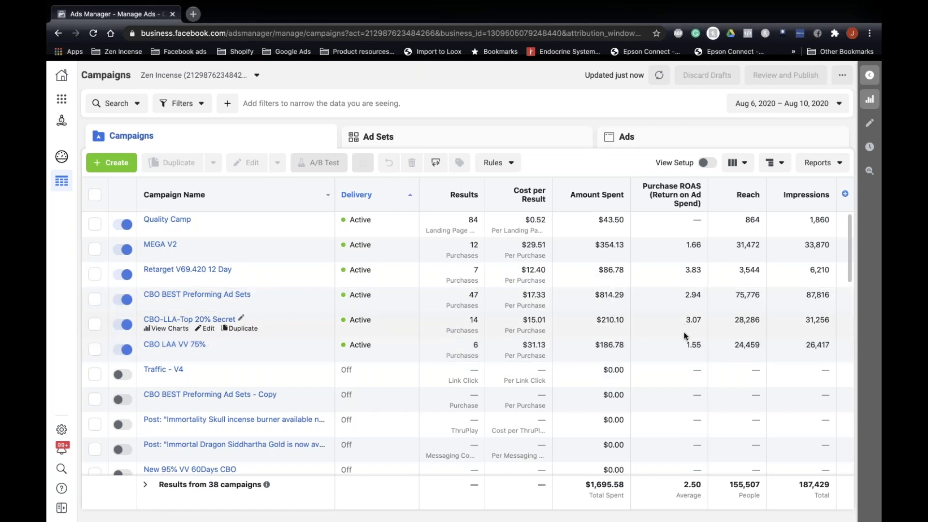
{"action": "mouse_move", "coordinate": [161, 245]}
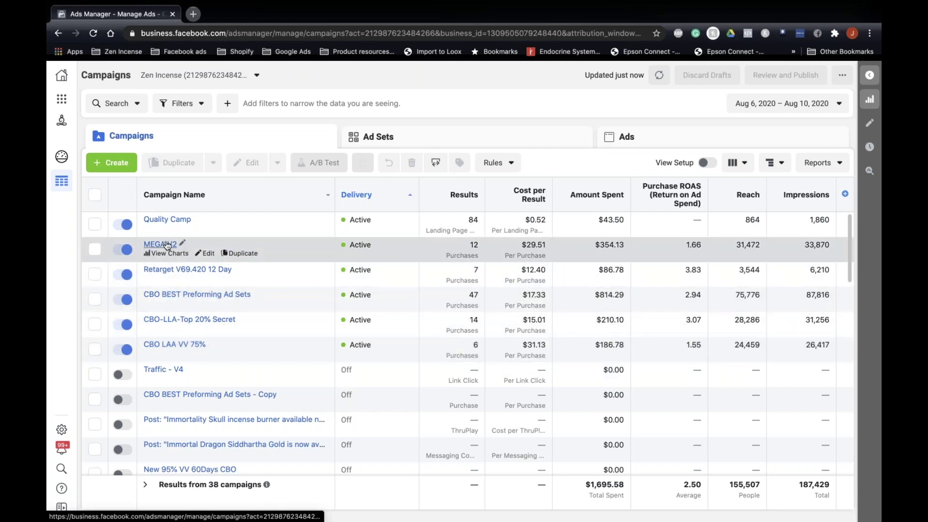
{"action": "left_click", "coordinate": [166, 245]}
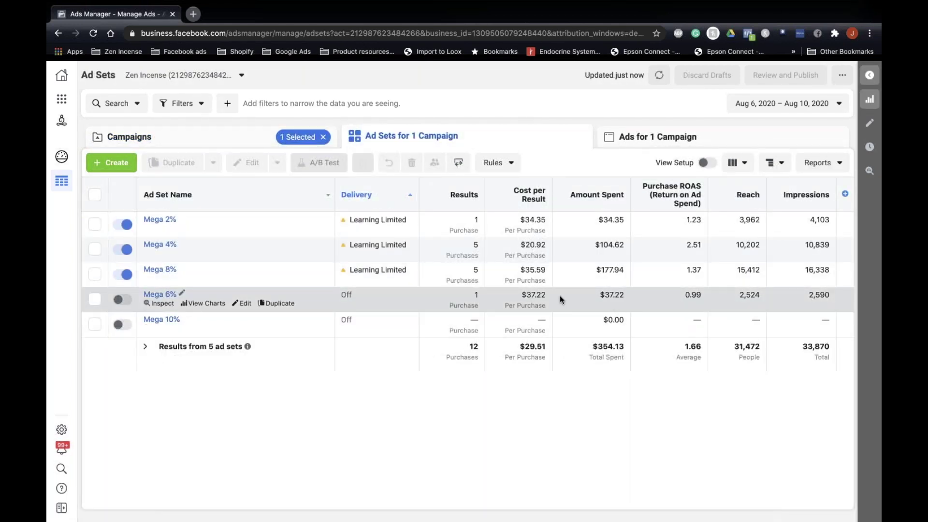
- View MEGA V2's ad sets for Yesterday, then Today (Aug 10), and return to Campaigns
{"action": "left_click", "coordinate": [788, 103]}
{"action": "left_click", "coordinate": [797, 179]}
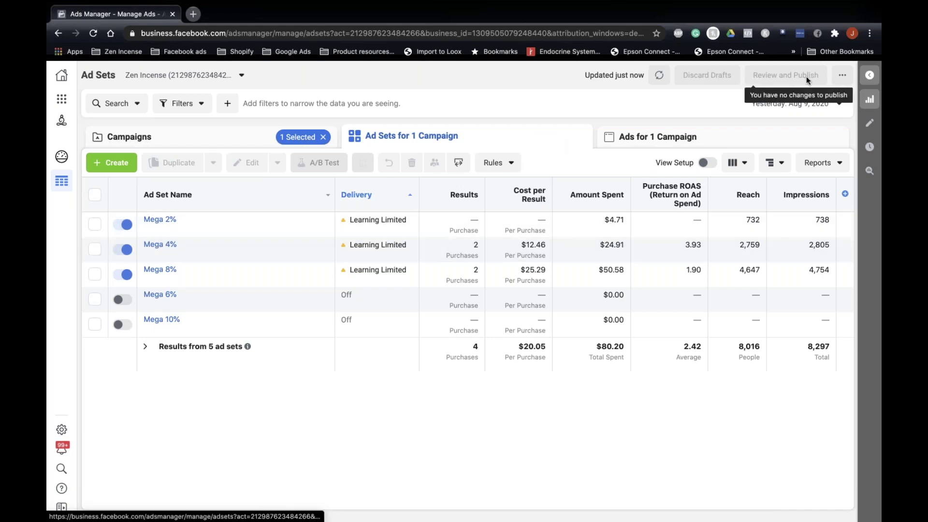
{"action": "left_click", "coordinate": [788, 104]}
{"action": "left_click", "coordinate": [800, 164]}
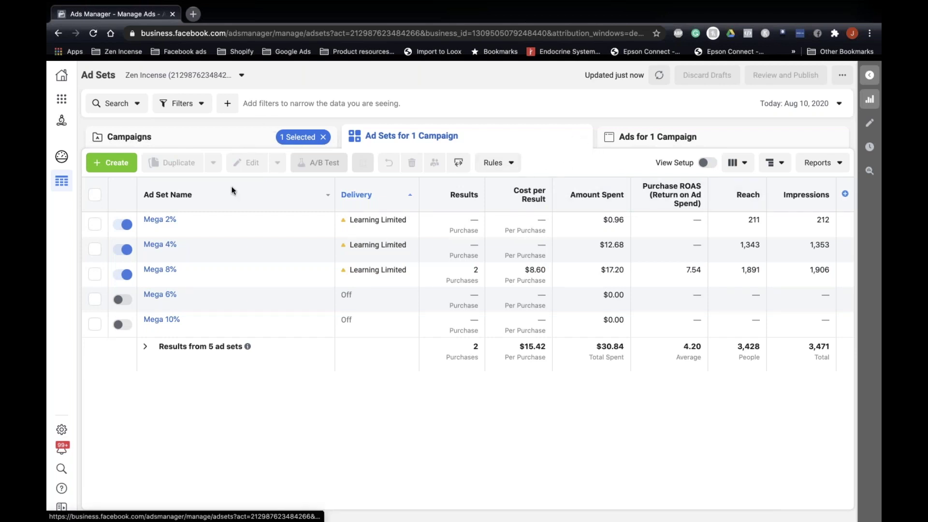
{"action": "left_click", "coordinate": [196, 145]}
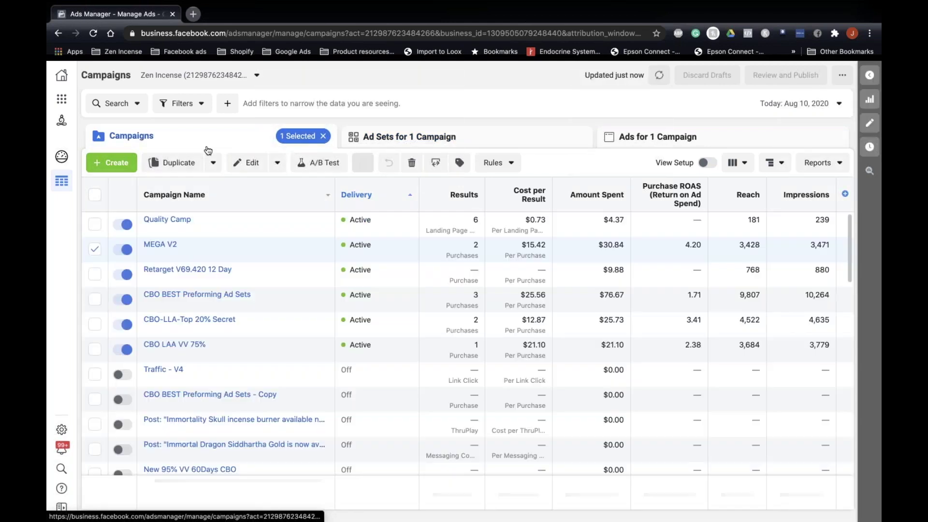
- Open the CBO BEST Preforming Ad Sets campaign's ad sets for Aug 7–Aug 10
{"action": "left_click", "coordinate": [206, 295]}
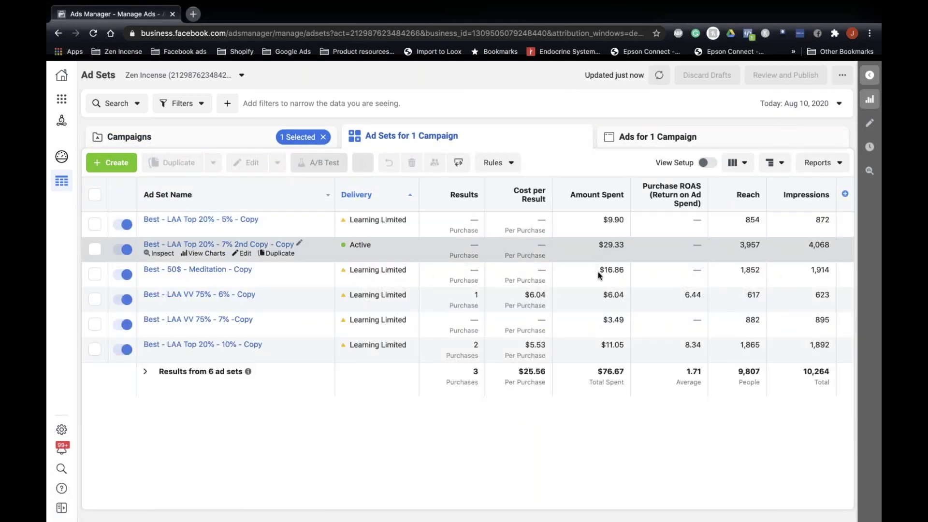
{"action": "left_click", "coordinate": [799, 110]}
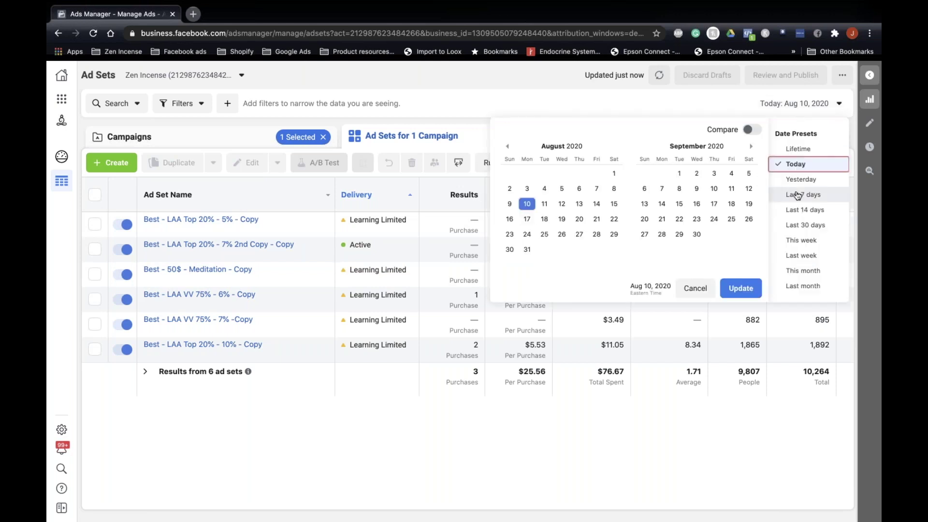
{"action": "left_click", "coordinate": [596, 190]}
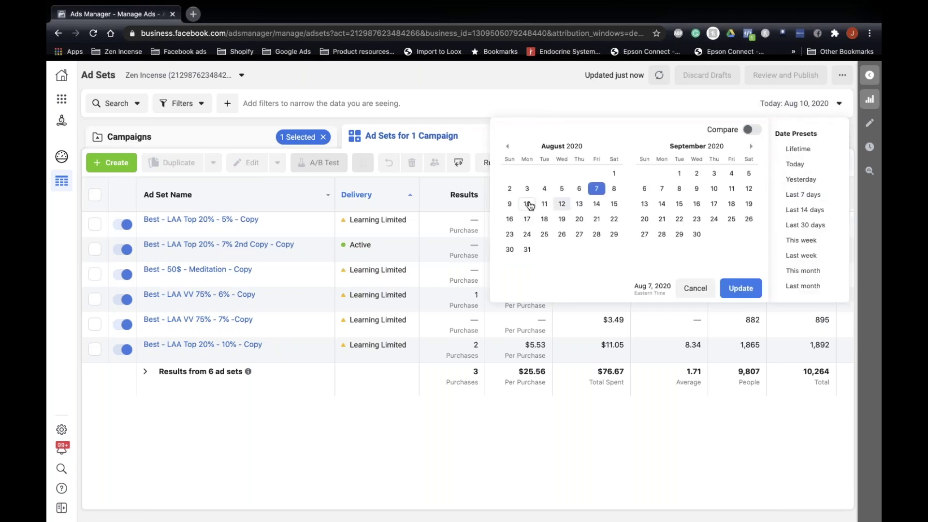
{"action": "left_click", "coordinate": [734, 292]}
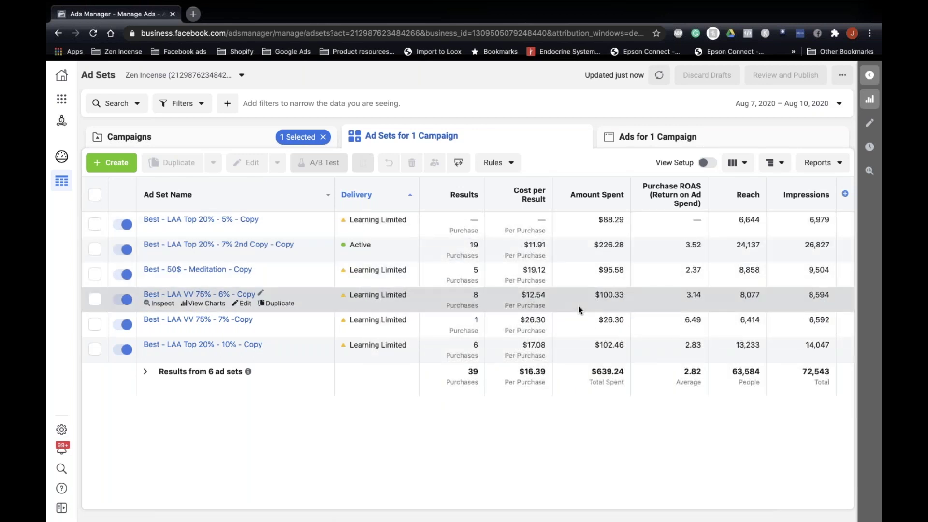
{"action": "mouse_move", "coordinate": [508, 225]}
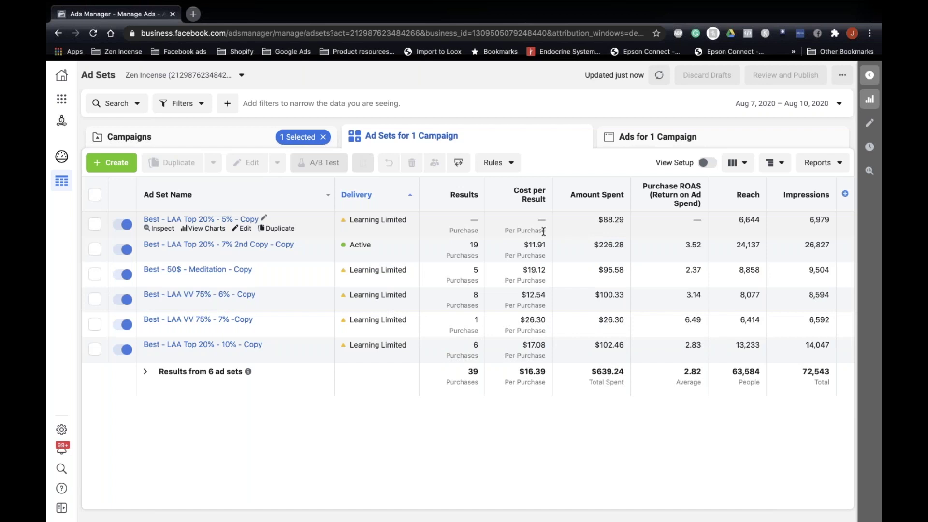
- Compare the ad sets over Aug 1–Aug 10 and then the Last 7 days
{"action": "left_click", "coordinate": [825, 103]}
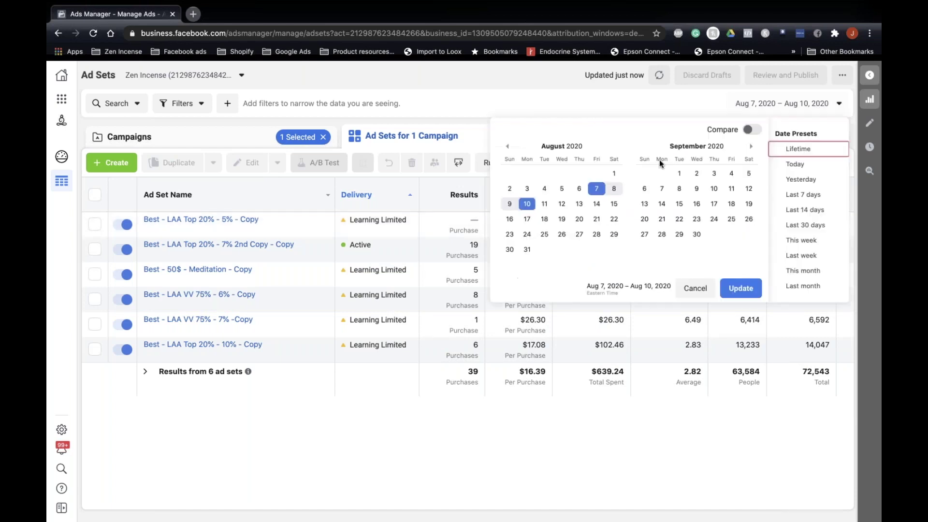
{"action": "left_click", "coordinate": [614, 173]}
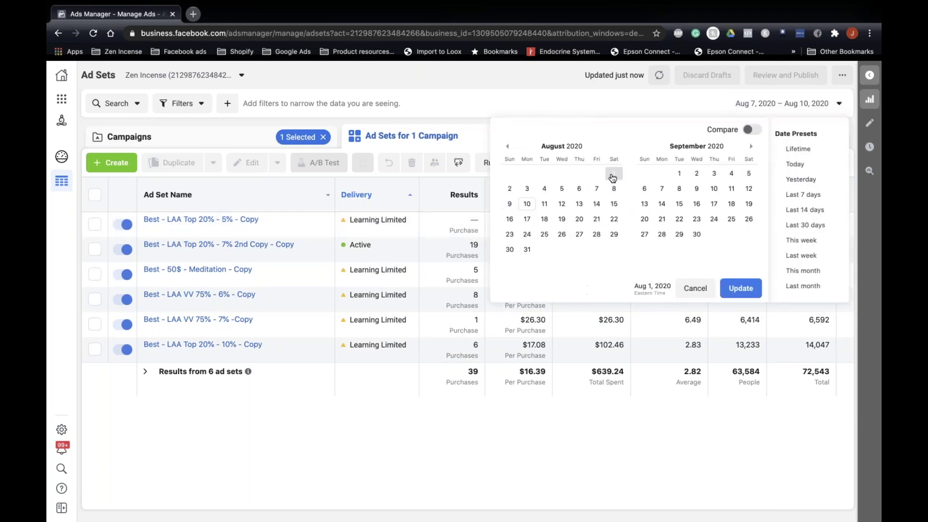
{"action": "left_click", "coordinate": [525, 203]}
{"action": "left_click", "coordinate": [742, 288]}
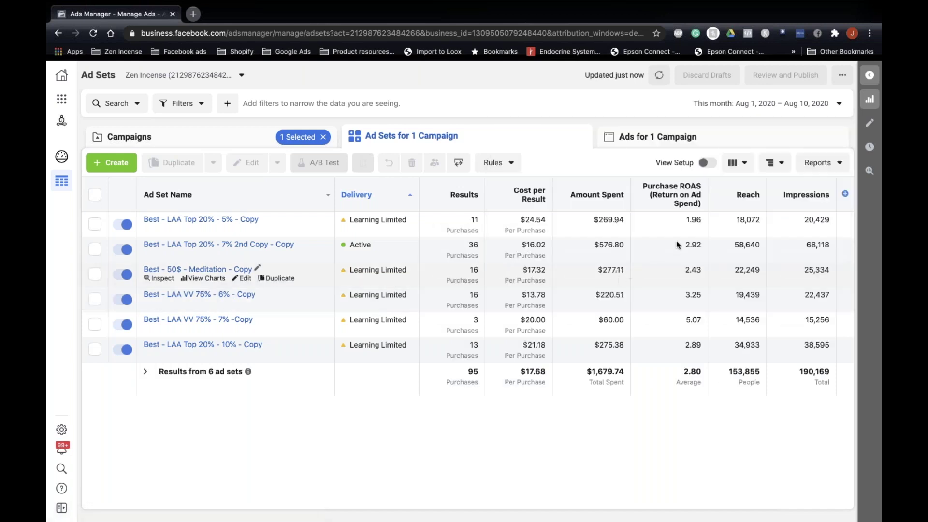
{"action": "left_click", "coordinate": [804, 108]}
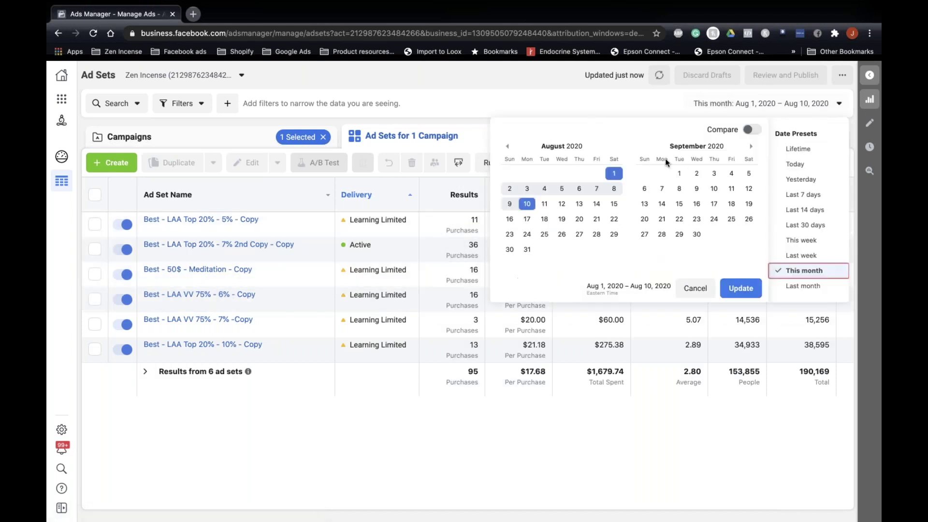
{"action": "left_click", "coordinate": [808, 195]}
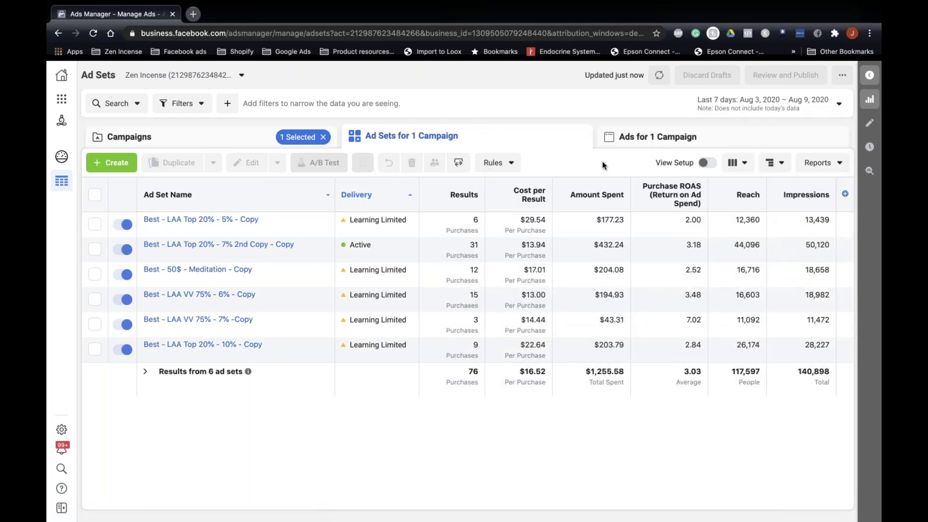
- Set the ad sets' reporting range back to Aug 6–Aug 10
{"action": "left_click", "coordinate": [767, 105]}
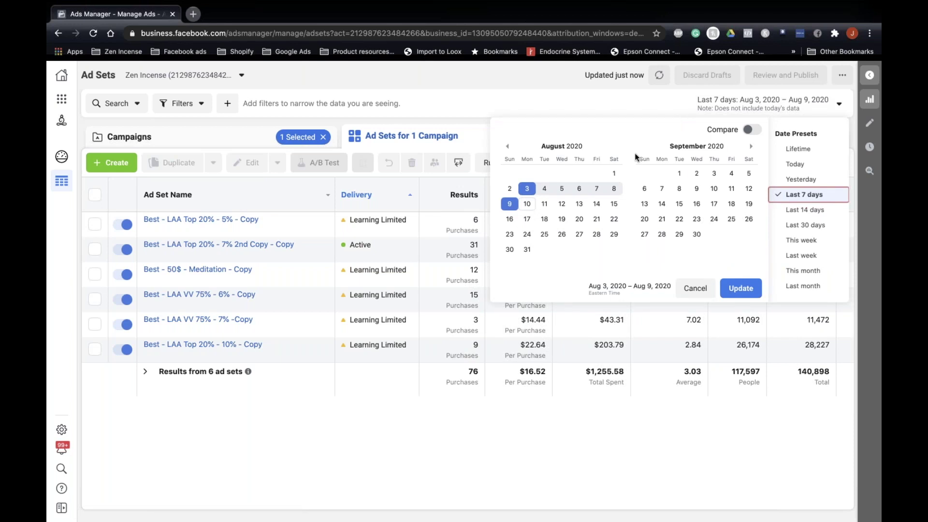
{"action": "left_click", "coordinate": [579, 189]}
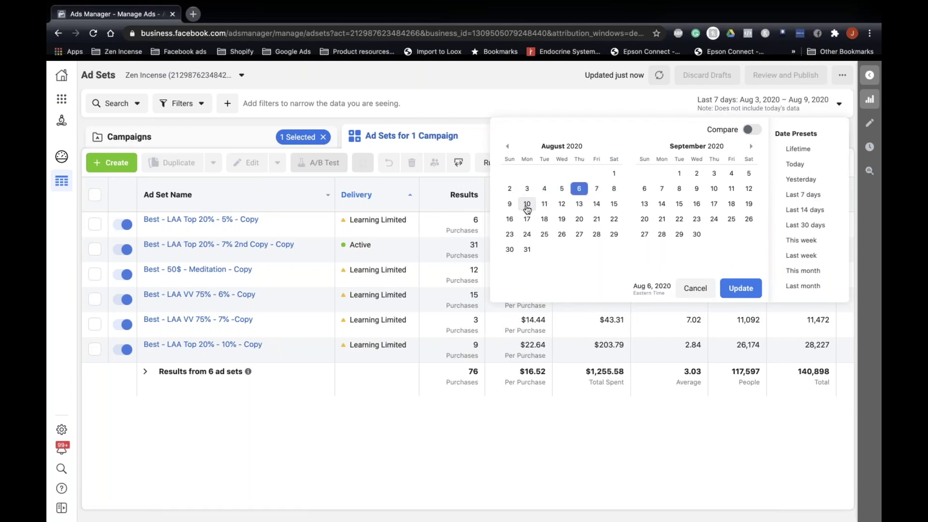
{"action": "left_click", "coordinate": [527, 203]}
{"action": "left_click", "coordinate": [740, 288]}
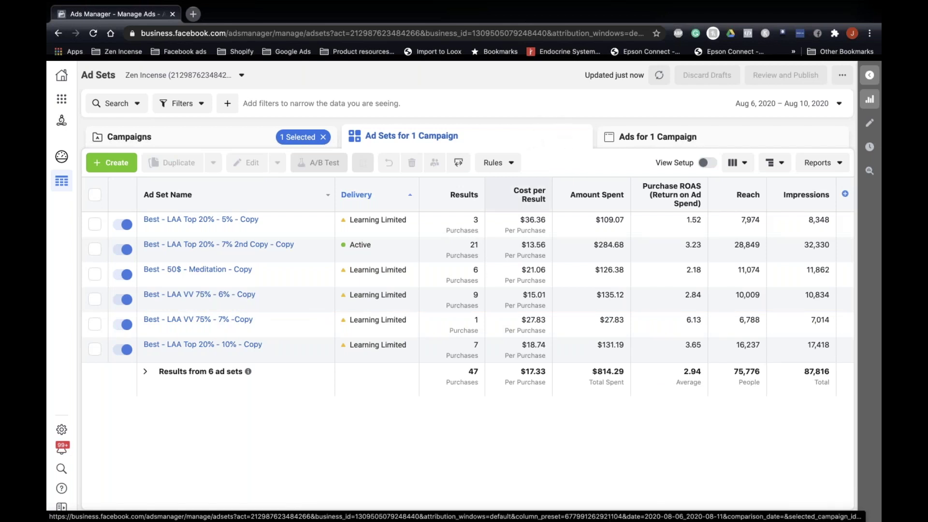
- Inspect the Best - LAA Top 20% - 5% - Copy ad set over the last 30 days
{"action": "mouse_move", "coordinate": [202, 225]}
{"action": "left_click", "coordinate": [159, 229]}
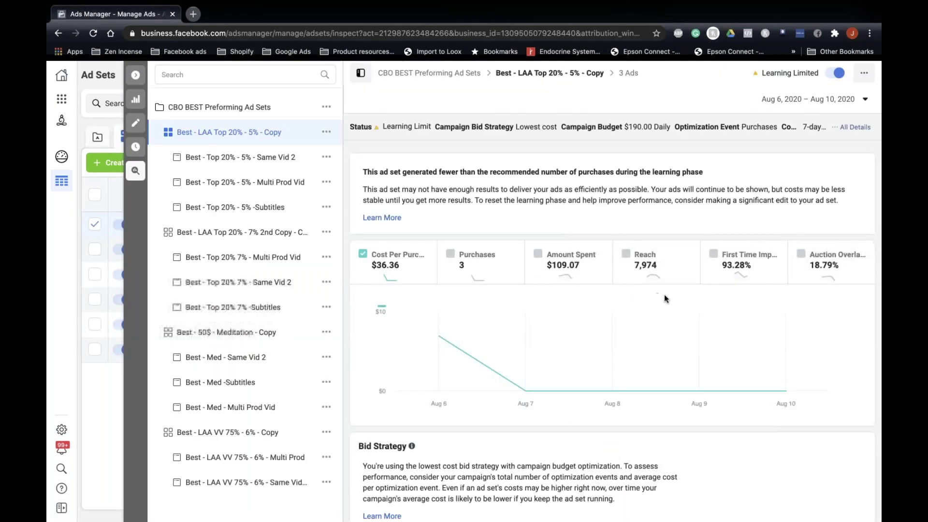
{"action": "scroll", "coordinate": [597, 276], "scroll_direction": "down", "scroll_amount": 1}
{"action": "scroll", "coordinate": [597, 277], "scroll_direction": "down", "scroll_amount": 1}
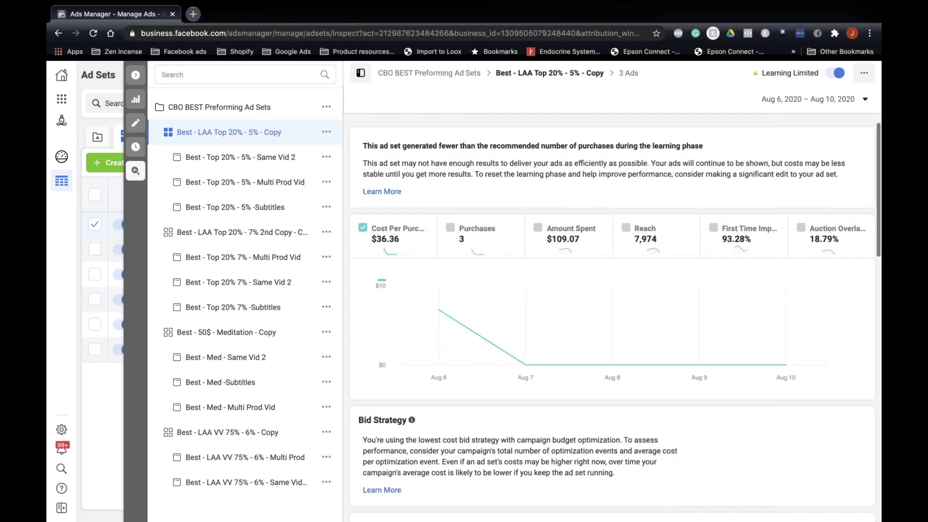
{"action": "left_click", "coordinate": [815, 99]}
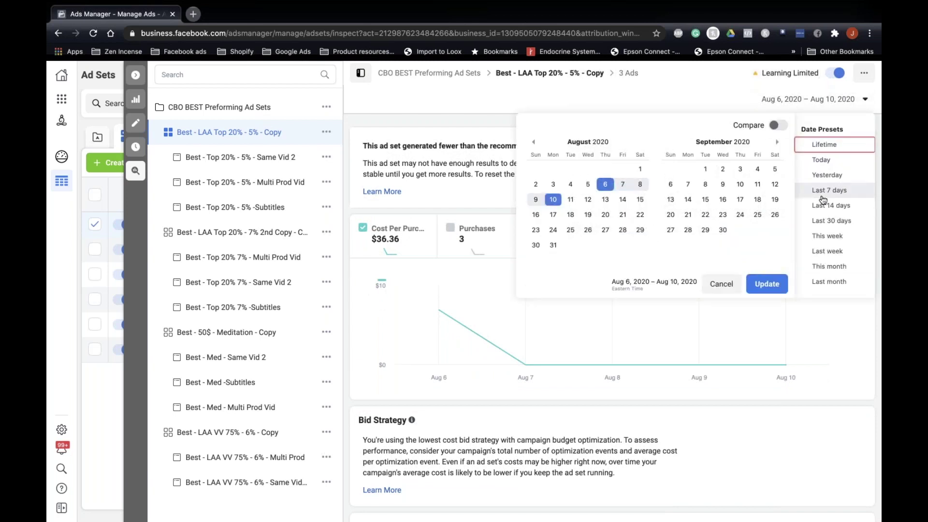
{"action": "left_click", "coordinate": [826, 220]}
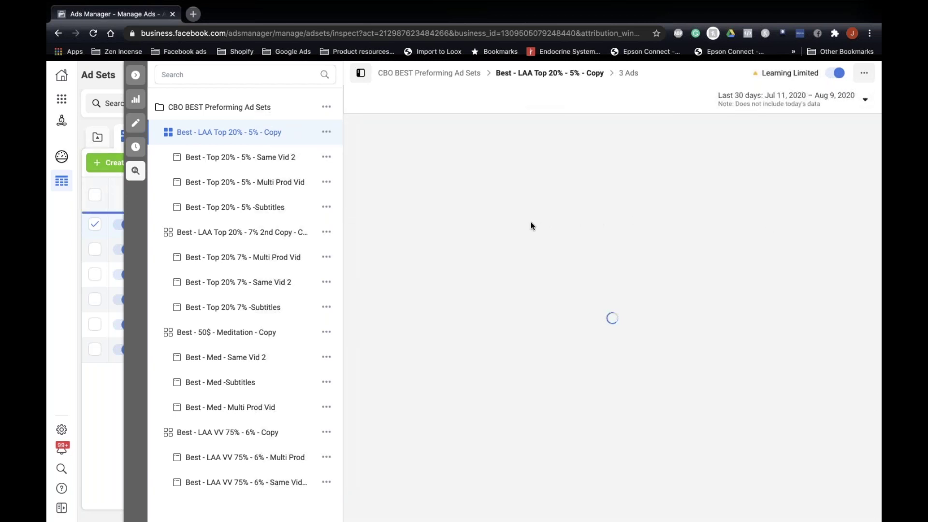
- Plot First Time Impressions and Auction Overlap on the cost-per-purchase chart
{"action": "scroll", "coordinate": [581, 181], "scroll_direction": "down", "scroll_amount": 2}
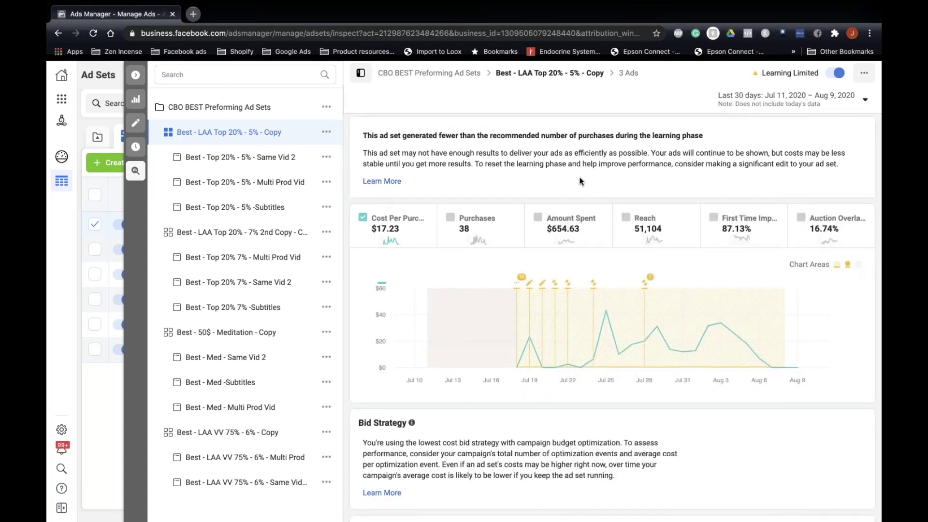
{"action": "scroll", "coordinate": [581, 181], "scroll_direction": "down", "scroll_amount": 3}
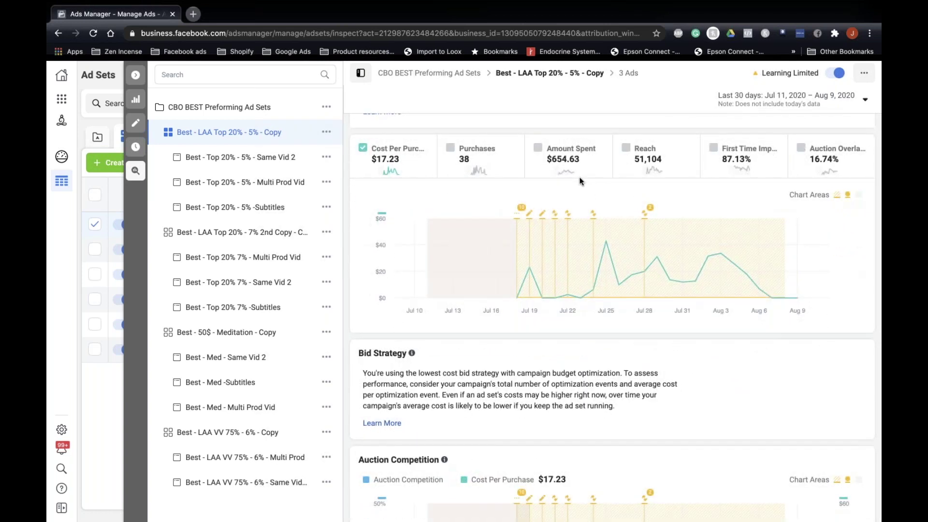
{"action": "scroll", "coordinate": [581, 182], "scroll_direction": "up", "scroll_amount": 2}
{"action": "scroll", "coordinate": [551, 237], "scroll_direction": "up", "scroll_amount": 2}
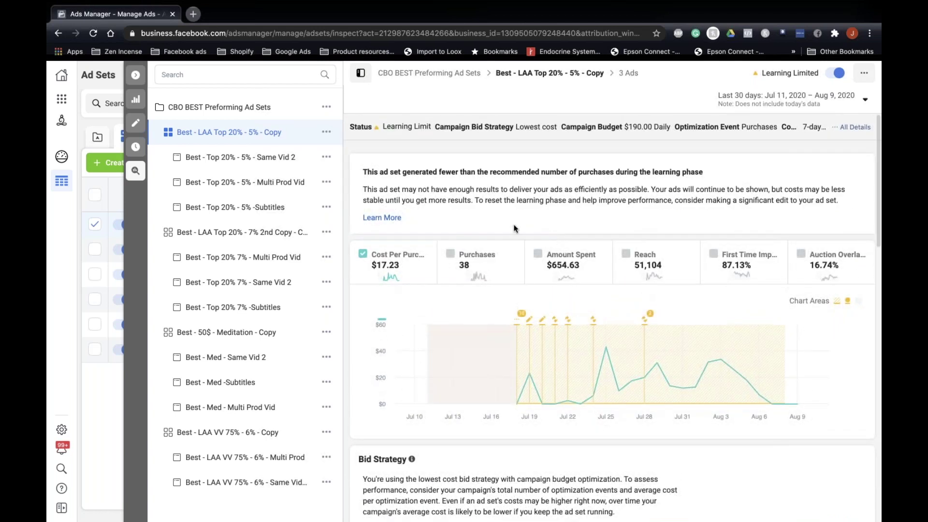
{"action": "mouse_move", "coordinate": [747, 156]}
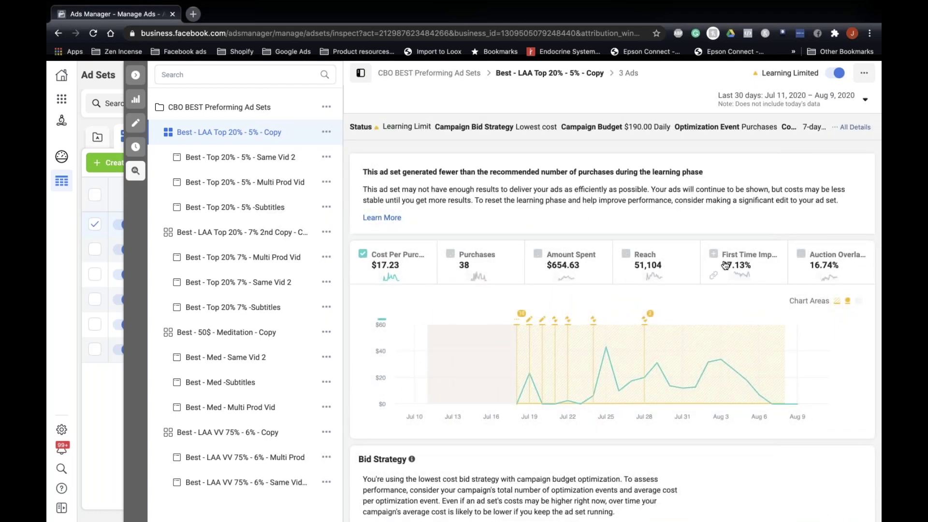
{"action": "left_click", "coordinate": [725, 265]}
{"action": "left_click", "coordinate": [803, 262]}
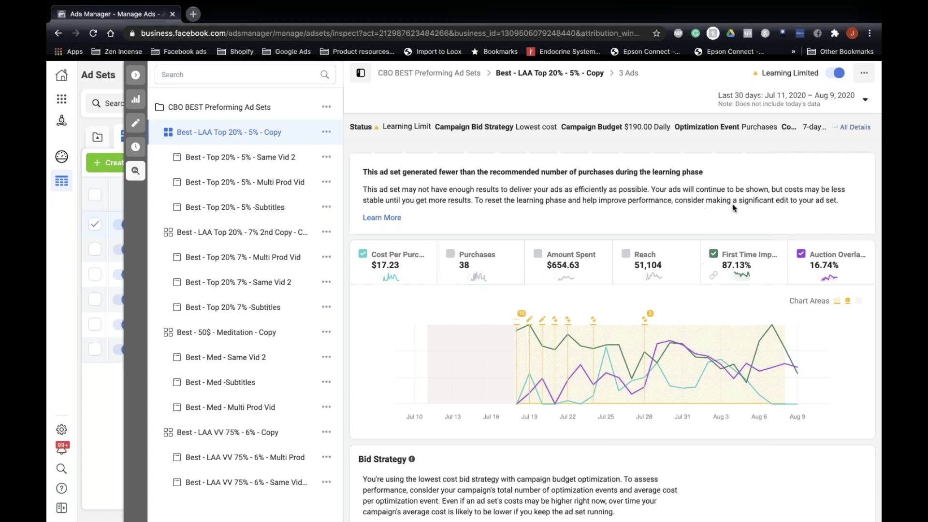
{"action": "scroll", "coordinate": [735, 207], "scroll_direction": "down", "scroll_amount": 1}
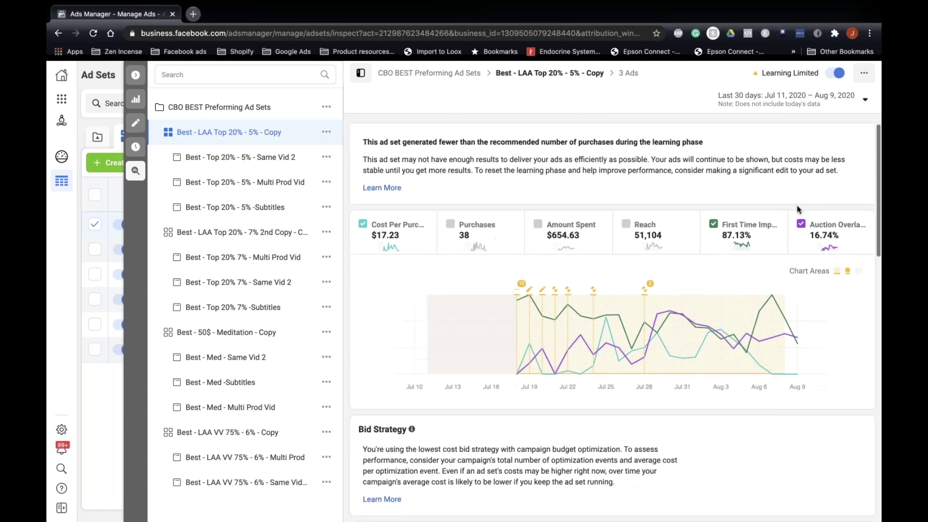
{"action": "scroll", "coordinate": [755, 201], "scroll_direction": "down", "scroll_amount": 1}
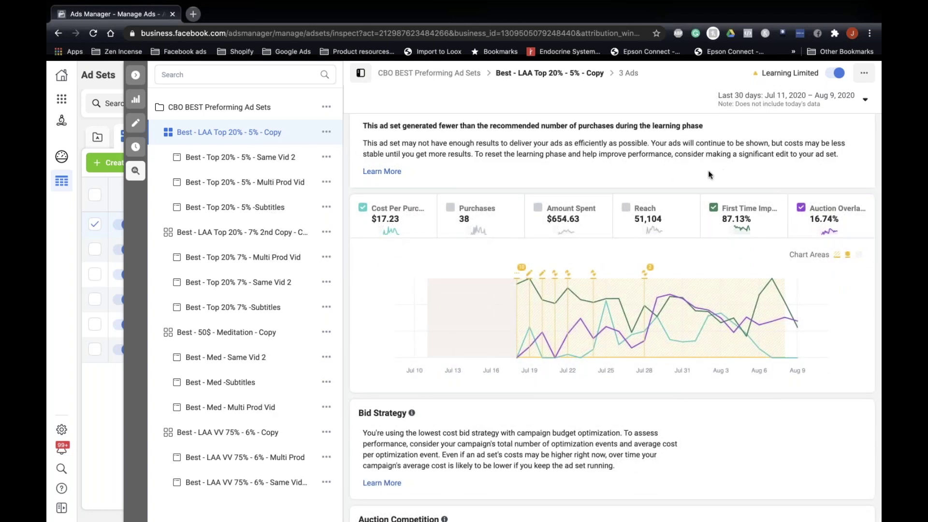
- Show the ad set's last 7 days (Aug 3–9) and scroll its charts down to Significant Edit History
{"action": "left_click", "coordinate": [829, 100]}
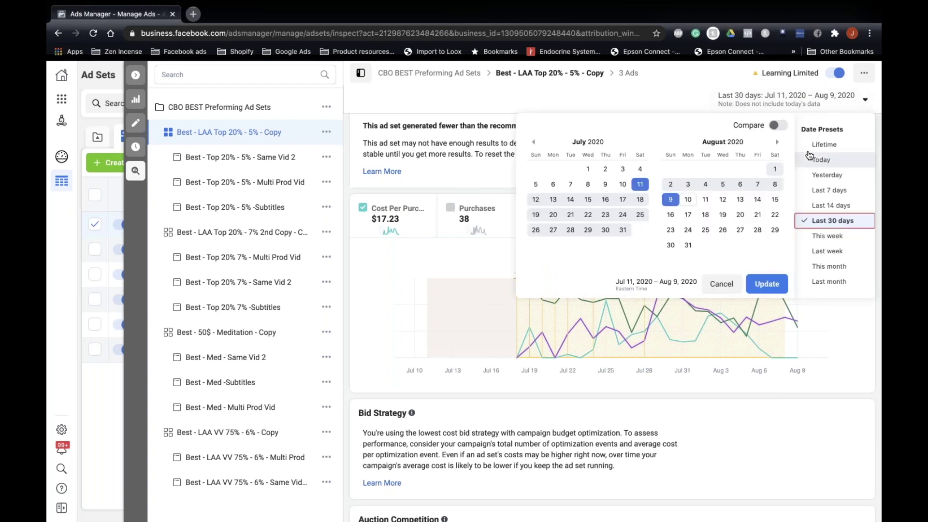
{"action": "left_click", "coordinate": [830, 191]}
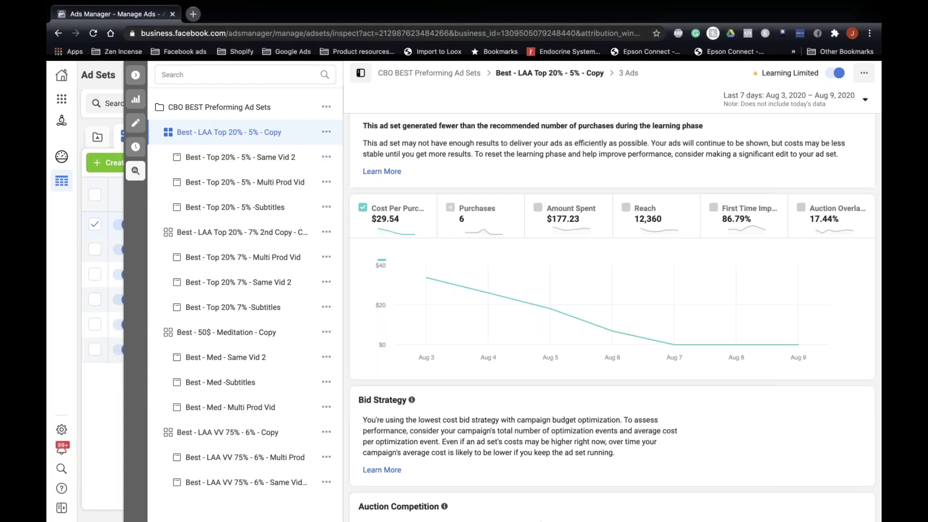
{"action": "scroll", "coordinate": [590, 262], "scroll_direction": "down", "scroll_amount": 2}
{"action": "scroll", "coordinate": [590, 262], "scroll_direction": "down", "scroll_amount": 4}
{"action": "scroll", "coordinate": [590, 262], "scroll_direction": "down", "scroll_amount": 2}
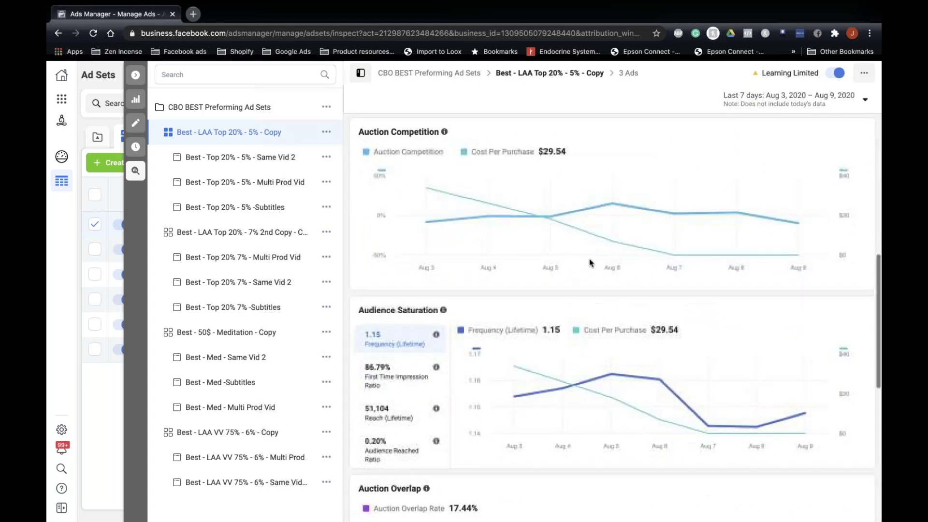
{"action": "scroll", "coordinate": [599, 276], "scroll_direction": "down", "scroll_amount": 1}
{"action": "scroll", "coordinate": [717, 264], "scroll_direction": "down", "scroll_amount": 1}
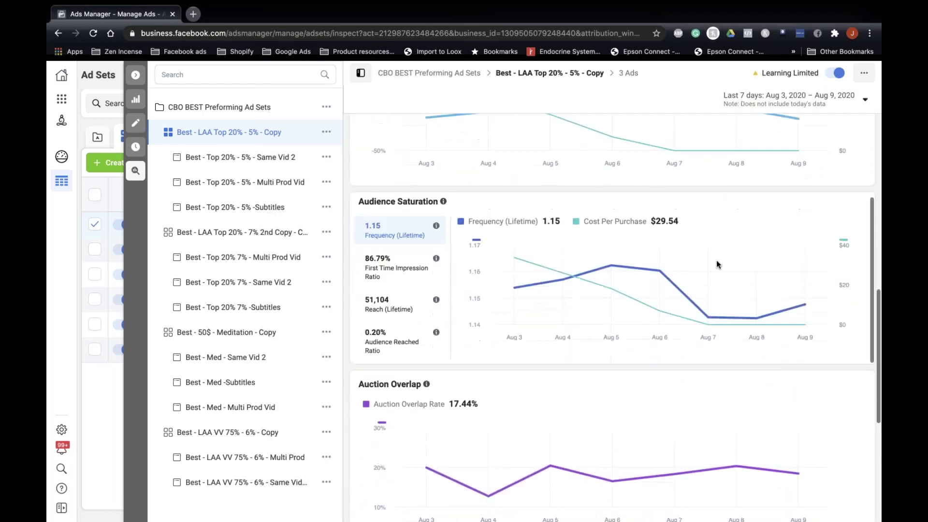
{"action": "scroll", "coordinate": [717, 265], "scroll_direction": "down", "scroll_amount": 3}
{"action": "scroll", "coordinate": [717, 264], "scroll_direction": "down", "scroll_amount": 3}
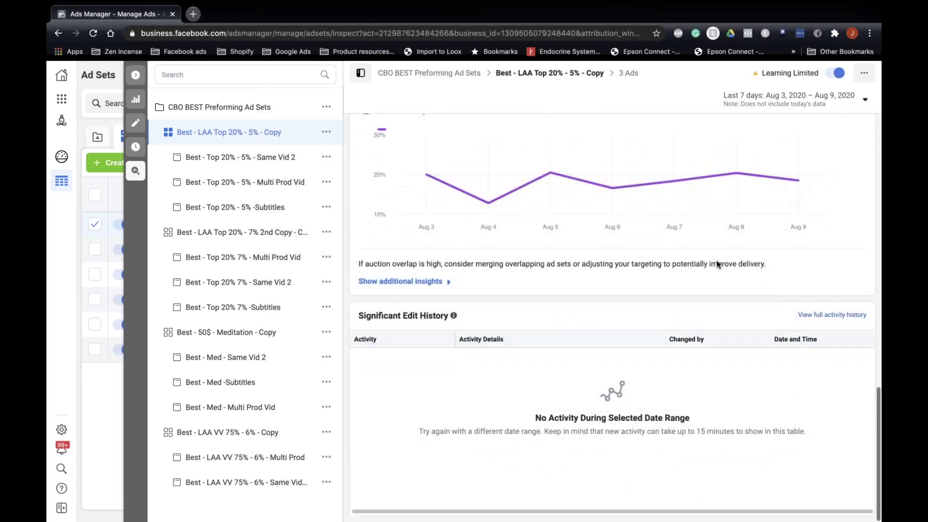
{"action": "scroll", "coordinate": [718, 263], "scroll_direction": "up", "scroll_amount": 1}
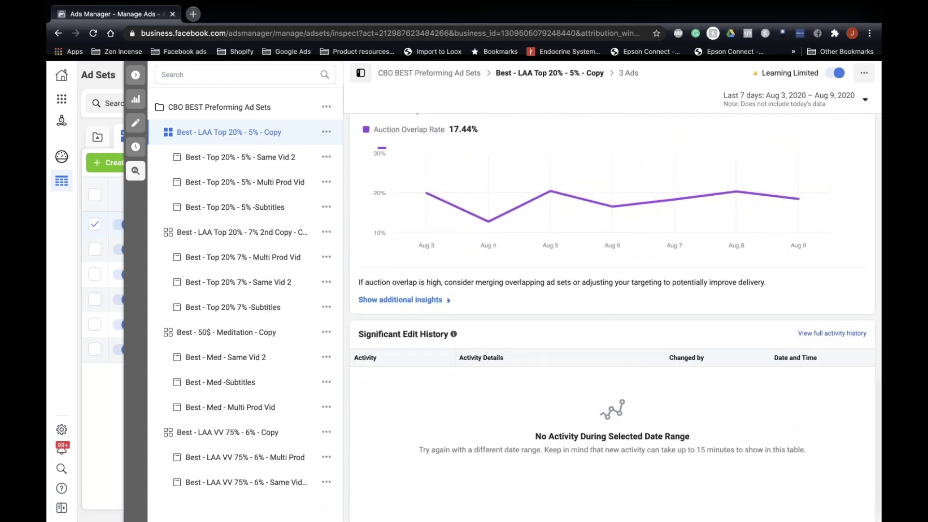
{"action": "scroll", "coordinate": [572, 177], "scroll_direction": "up", "scroll_amount": 1}
{"action": "scroll", "coordinate": [573, 176], "scroll_direction": "up", "scroll_amount": 1}
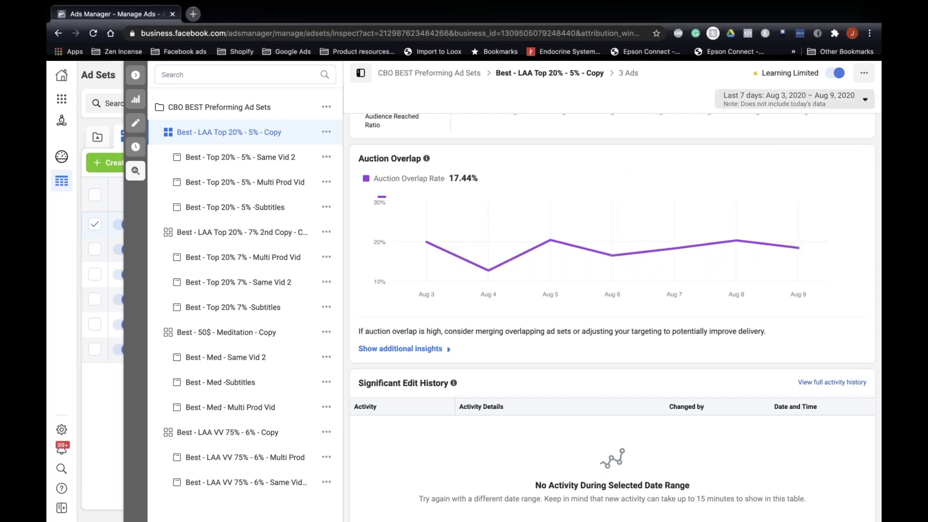
{"action": "left_click", "coordinate": [812, 97]}
- Return to the last 30 days, review the top overlapping ad sets, then close the inspect pane
{"action": "left_click", "coordinate": [829, 221]}
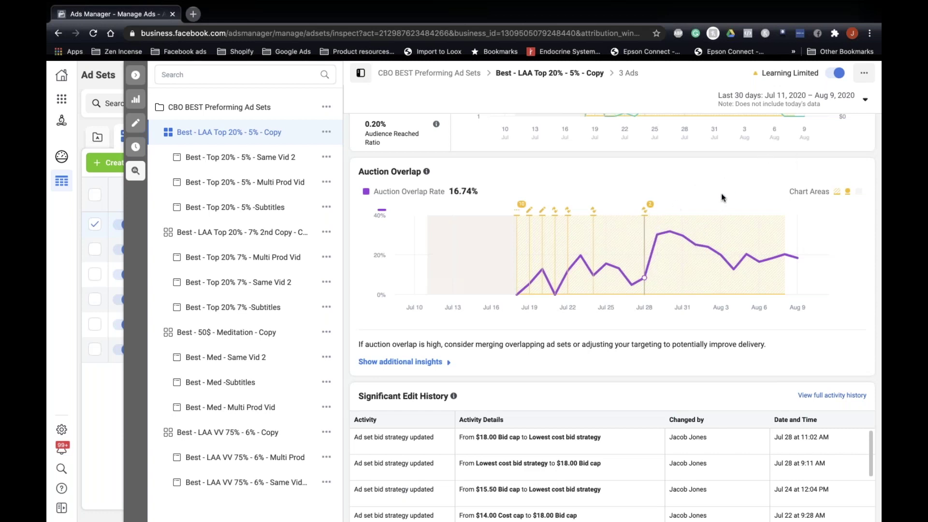
{"action": "left_click", "coordinate": [451, 361]}
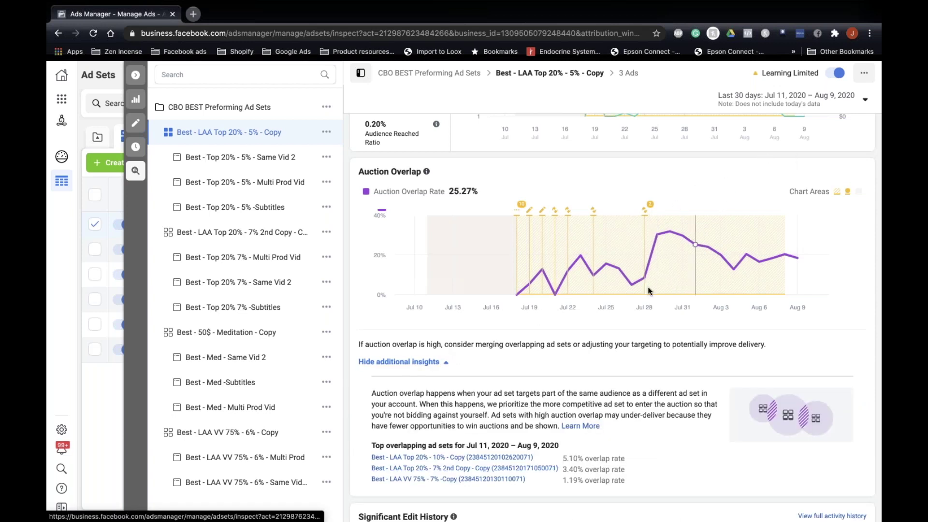
{"action": "scroll", "coordinate": [622, 289], "scroll_direction": "down", "scroll_amount": 1}
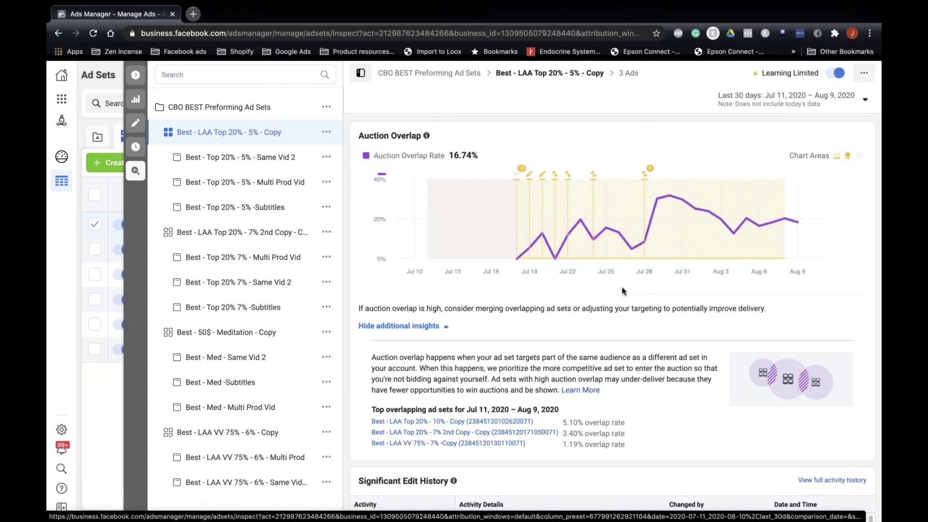
{"action": "scroll", "coordinate": [622, 290], "scroll_direction": "down", "scroll_amount": 1}
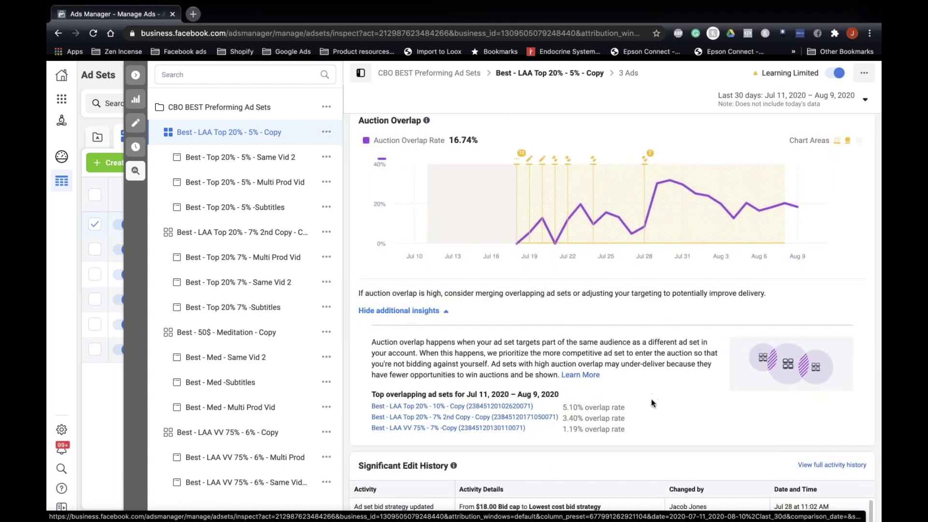
{"action": "scroll", "coordinate": [651, 399], "scroll_direction": "down", "scroll_amount": 1}
{"action": "scroll", "coordinate": [640, 354], "scroll_direction": "down", "scroll_amount": 1}
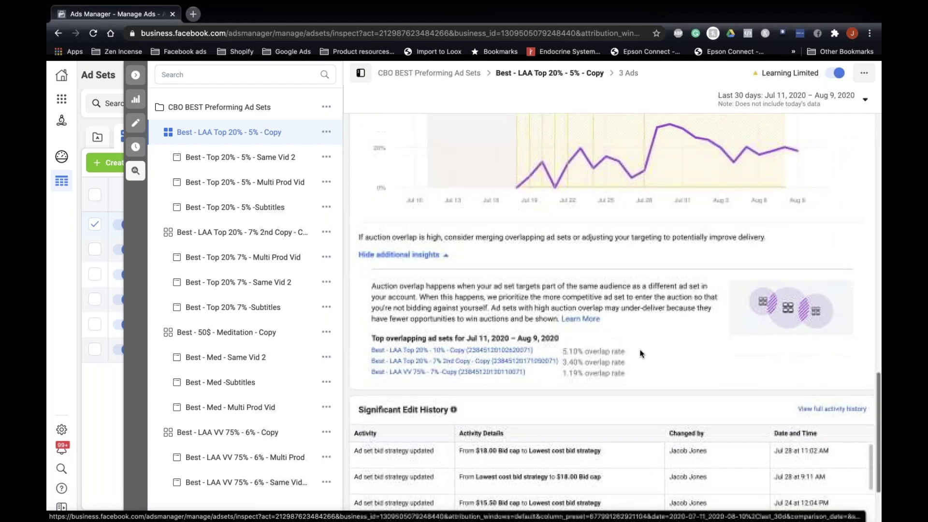
{"action": "scroll", "coordinate": [624, 327], "scroll_direction": "down", "scroll_amount": 1}
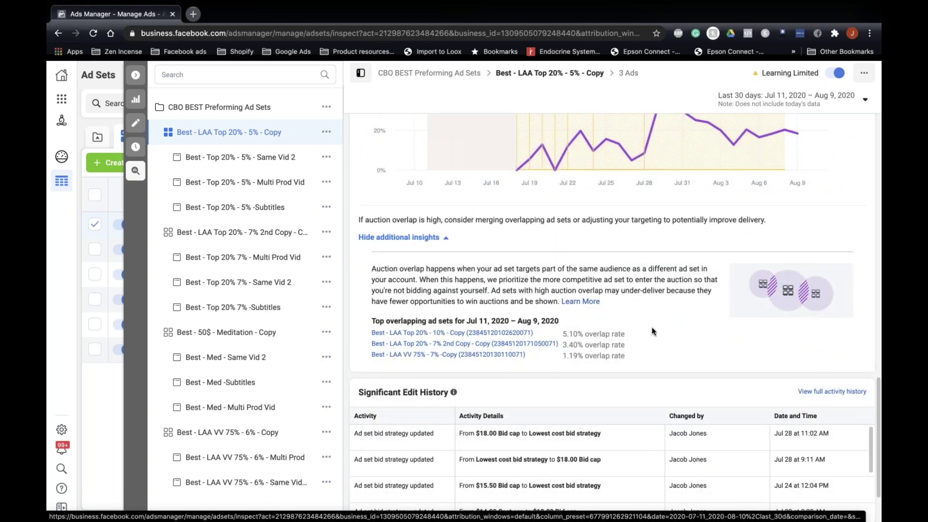
{"action": "scroll", "coordinate": [653, 329], "scroll_direction": "up", "scroll_amount": 1}
{"action": "scroll", "coordinate": [681, 347], "scroll_direction": "up", "scroll_amount": 1}
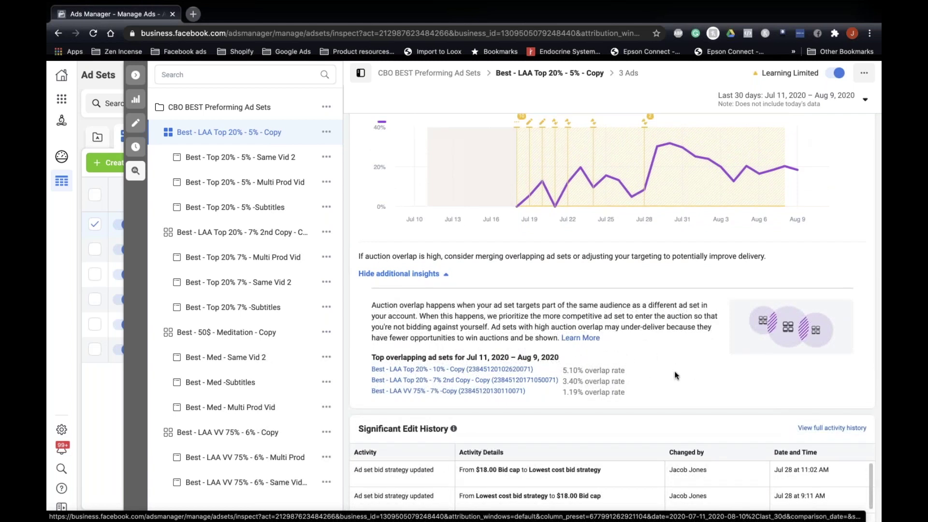
{"action": "scroll", "coordinate": [441, 369], "scroll_direction": "up", "scroll_amount": 1}
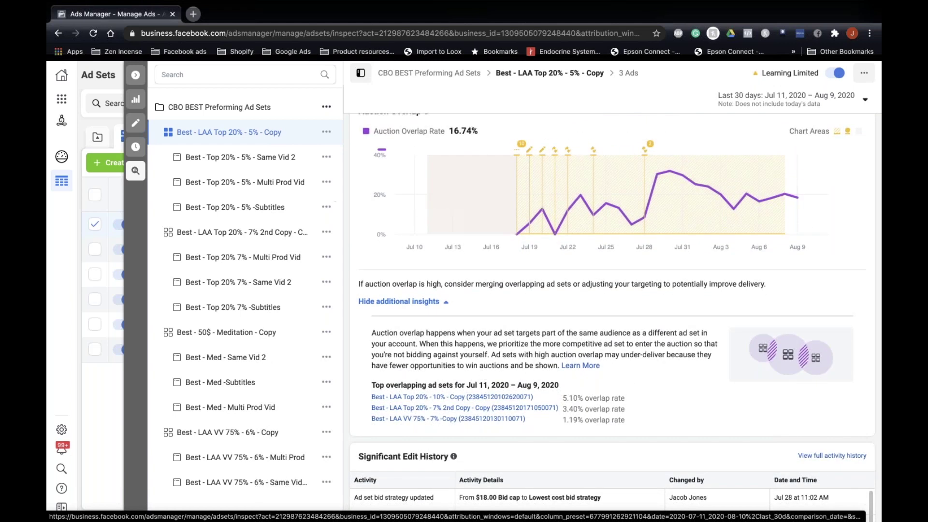
{"action": "left_click", "coordinate": [133, 80]}
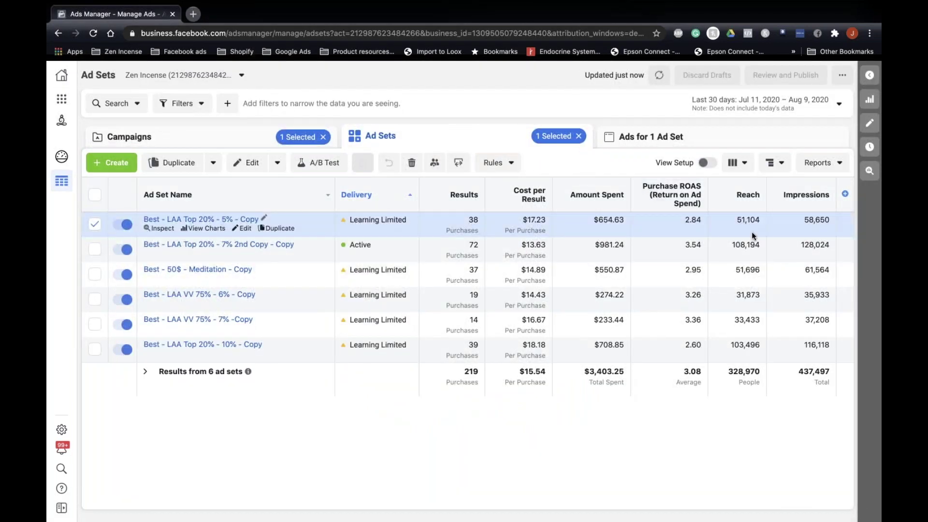
- Set the range to Aug 7–Aug 10 and switch off Best - LAA Top 20% - 5% - Copy
{"action": "left_click", "coordinate": [764, 103]}
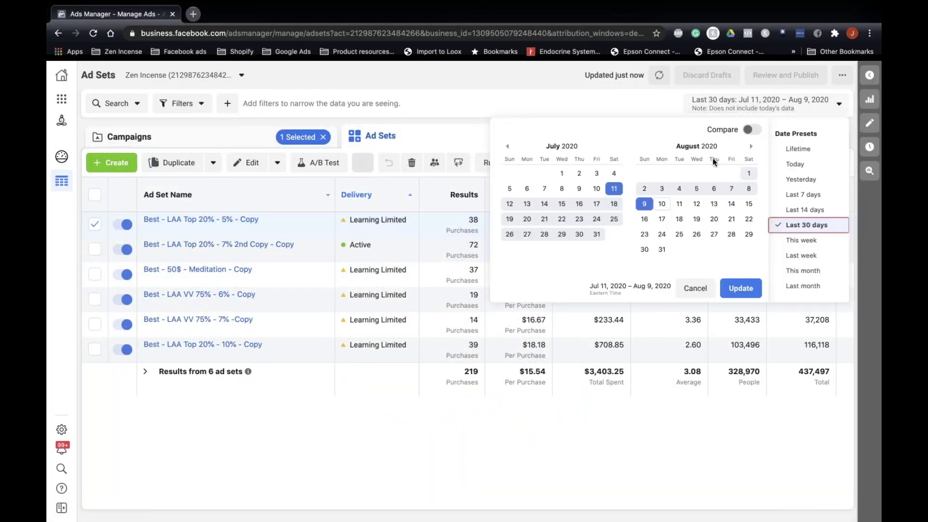
{"action": "left_click", "coordinate": [731, 188]}
{"action": "left_click", "coordinate": [662, 203]}
{"action": "left_click", "coordinate": [741, 288]}
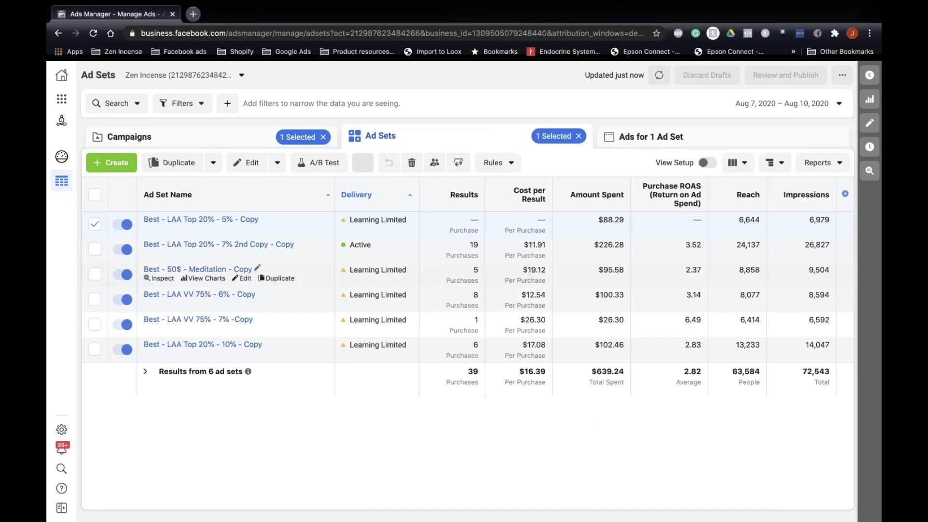
{"action": "mouse_move", "coordinate": [203, 223]}
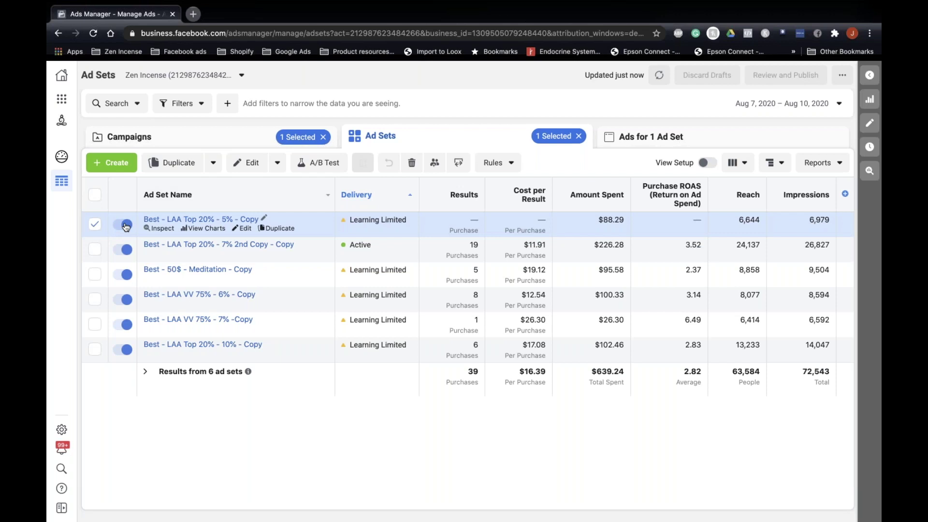
{"action": "left_click", "coordinate": [126, 225]}
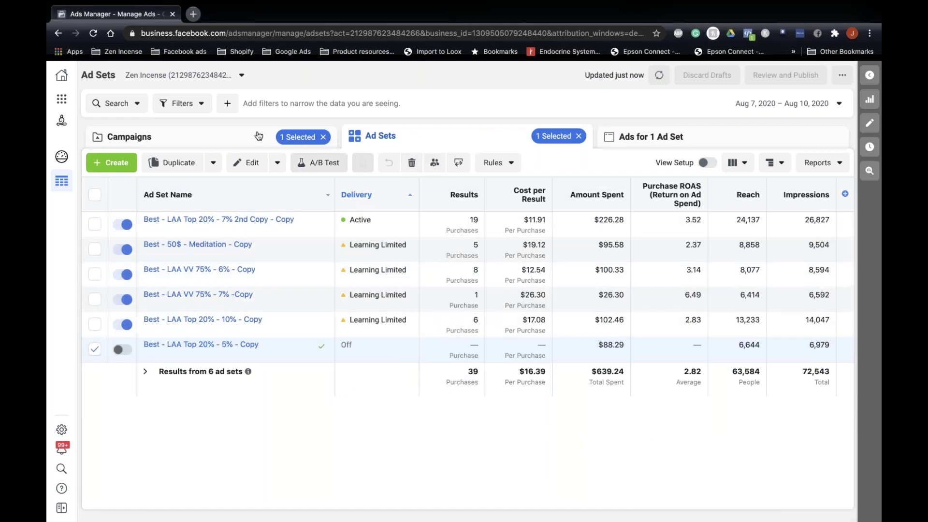
- Show all 38 campaigns for Aug 7–Aug 10, then bring up the business tools menu
{"action": "left_click", "coordinate": [241, 139]}
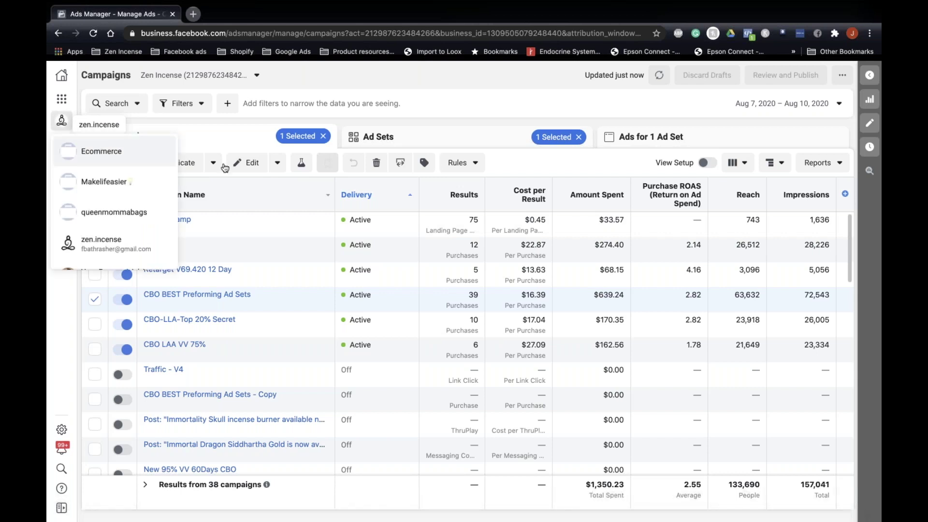
{"action": "left_click", "coordinate": [61, 100]}
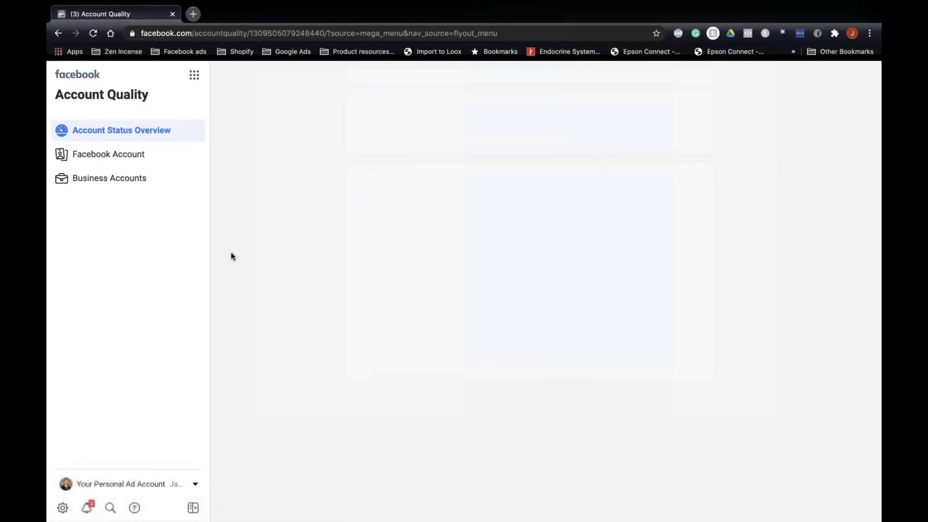
- Review the Zen Incense page's customer feedback score in Account Quality
{"action": "left_click", "coordinate": [448, 251]}
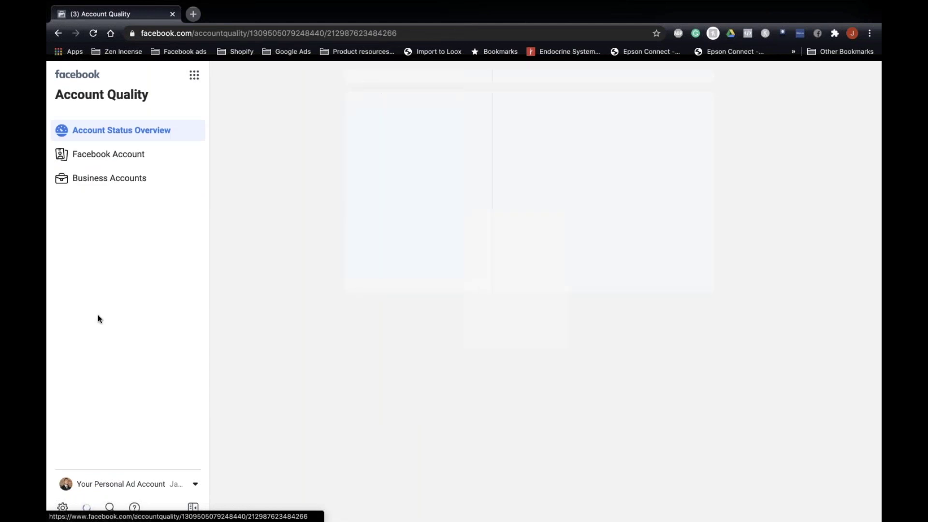
{"action": "left_click", "coordinate": [57, 34]}
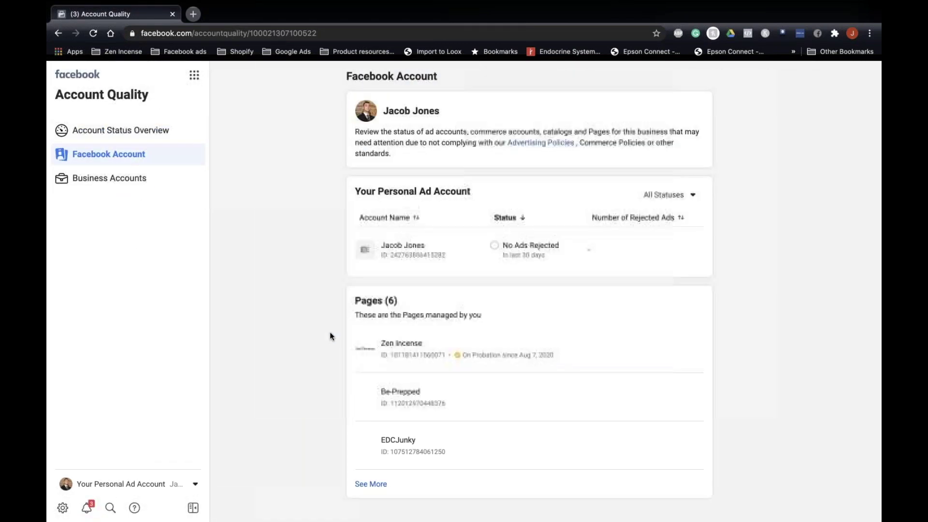
{"action": "left_click", "coordinate": [418, 350]}
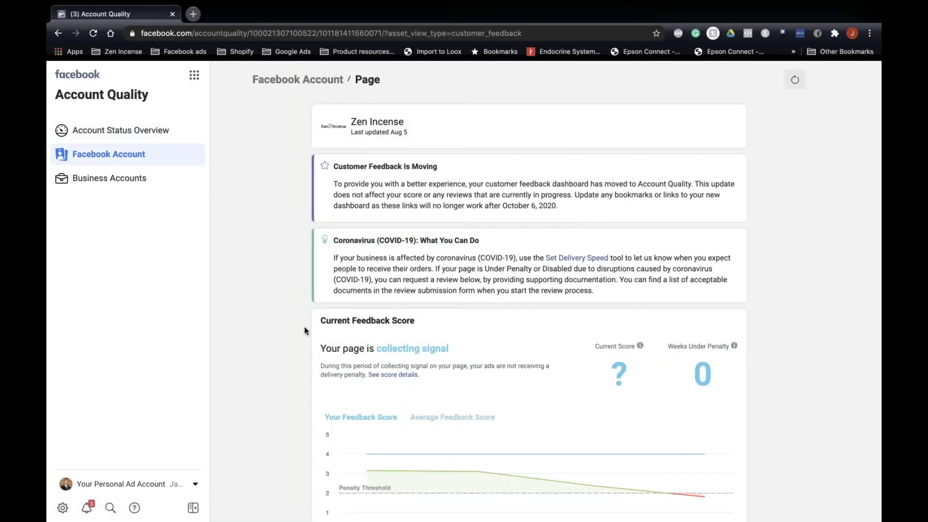
{"action": "scroll", "coordinate": [304, 329], "scroll_direction": "down", "scroll_amount": 3}
{"action": "scroll", "coordinate": [247, 300], "scroll_direction": "down", "scroll_amount": 2}
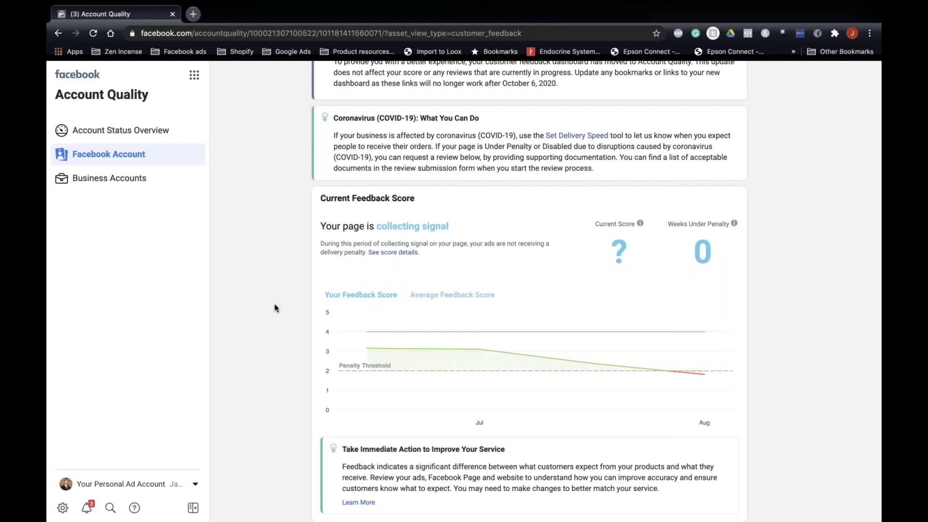
{"action": "scroll", "coordinate": [275, 307], "scroll_direction": "up", "scroll_amount": 3}
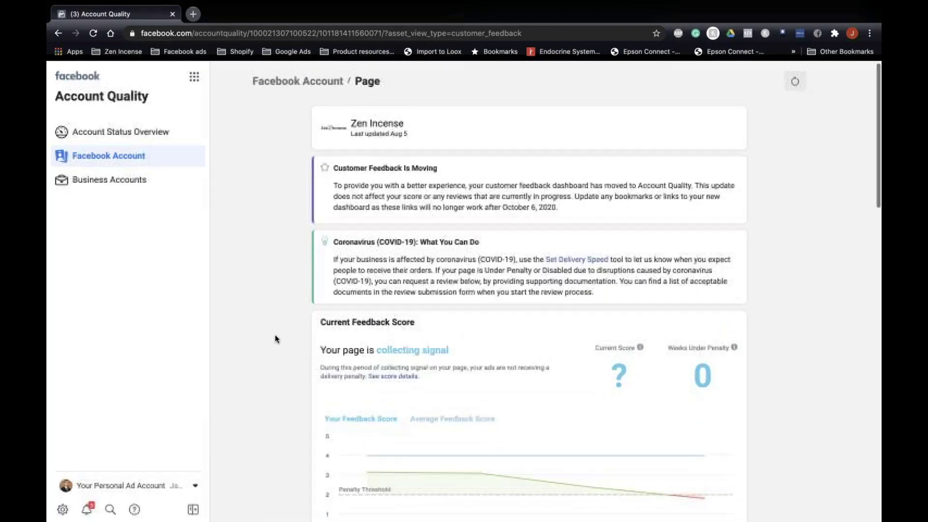
{"action": "scroll", "coordinate": [274, 332], "scroll_direction": "down", "scroll_amount": 1}
{"action": "scroll", "coordinate": [273, 378], "scroll_direction": "down", "scroll_amount": 2}
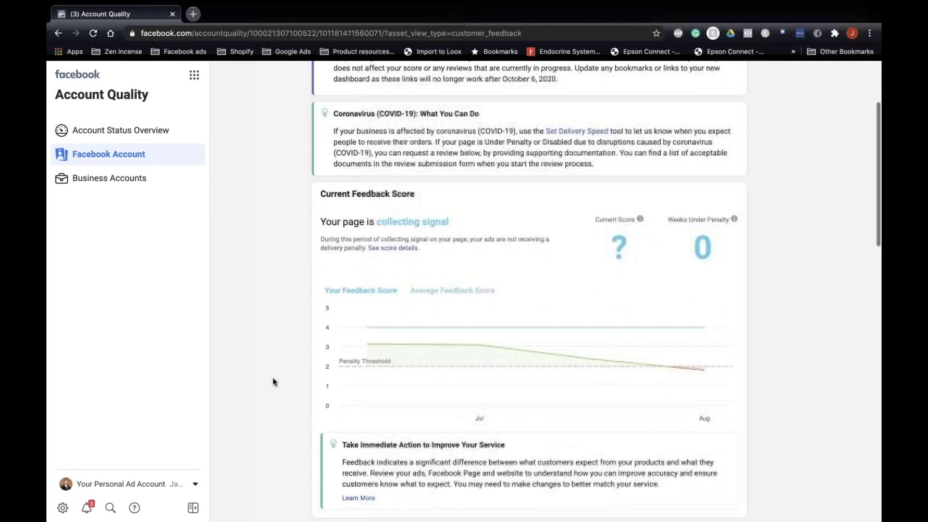
{"action": "scroll", "coordinate": [272, 290], "scroll_direction": "up", "scroll_amount": 3}
{"action": "scroll", "coordinate": [277, 400], "scroll_direction": "down", "scroll_amount": 7}
{"action": "scroll", "coordinate": [276, 400], "scroll_direction": "down", "scroll_amount": 4}
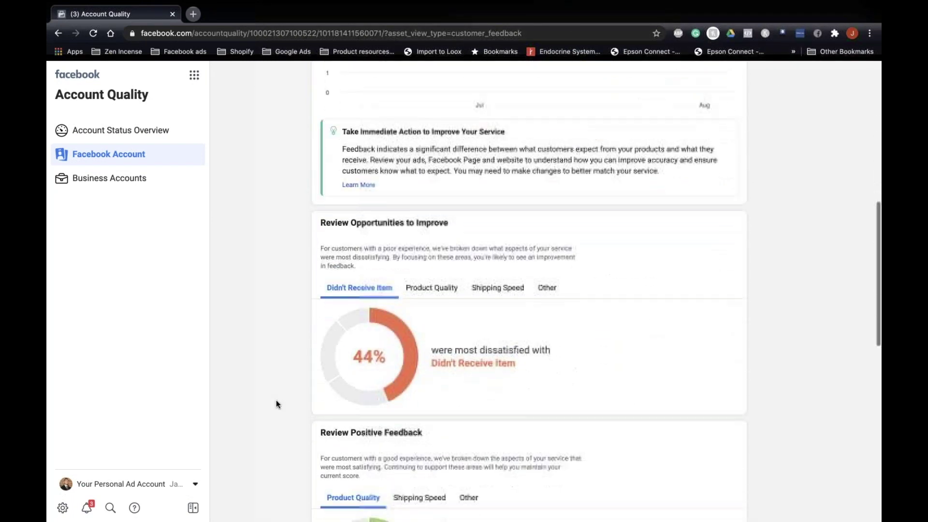
{"action": "scroll", "coordinate": [277, 400], "scroll_direction": "up", "scroll_amount": 4}
{"action": "scroll", "coordinate": [256, 355], "scroll_direction": "down", "scroll_amount": 5}
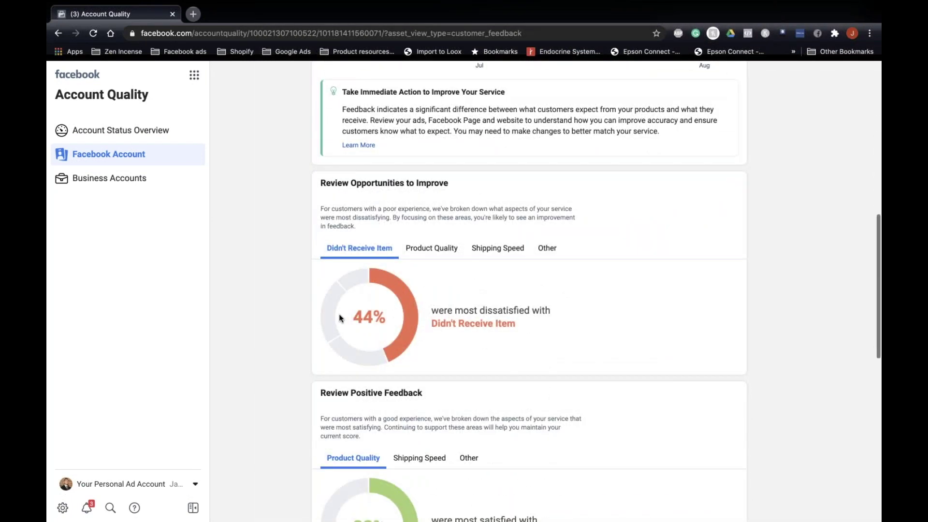
{"action": "scroll", "coordinate": [228, 355], "scroll_direction": "down", "scroll_amount": 3}
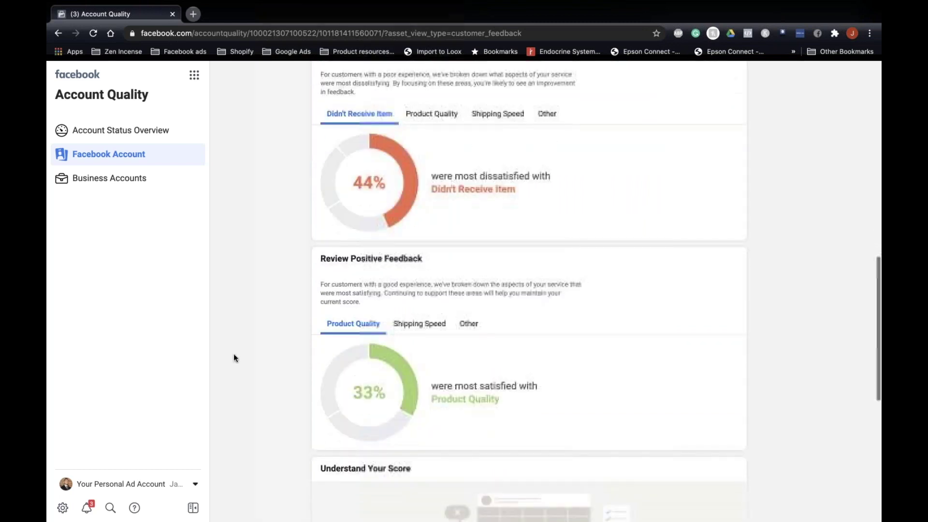
{"action": "scroll", "coordinate": [261, 313], "scroll_direction": "up", "scroll_amount": 10}
{"action": "scroll", "coordinate": [303, 311], "scroll_direction": "down", "scroll_amount": 3}
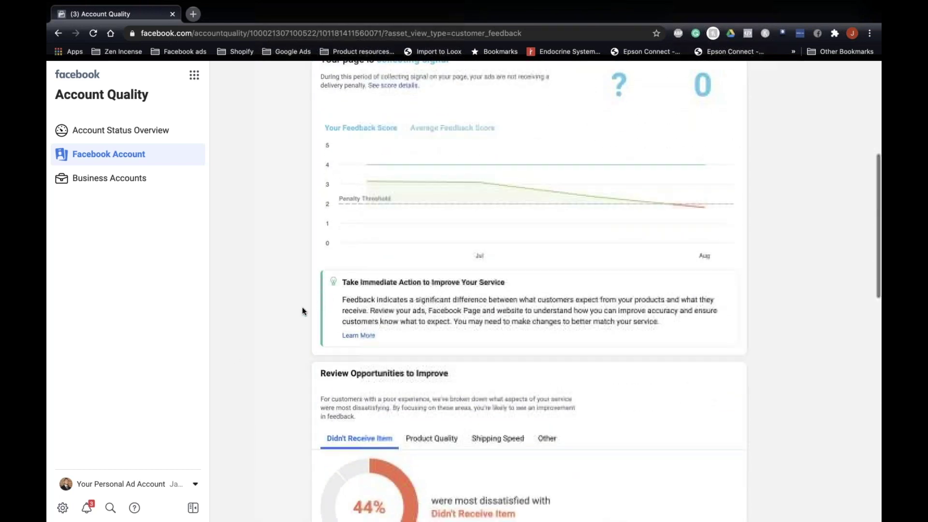
{"action": "scroll", "coordinate": [291, 290], "scroll_direction": "down", "scroll_amount": 2}
{"action": "scroll", "coordinate": [528, 207], "scroll_direction": "up", "scroll_amount": 3}
{"action": "mouse_move", "coordinate": [367, 240]}
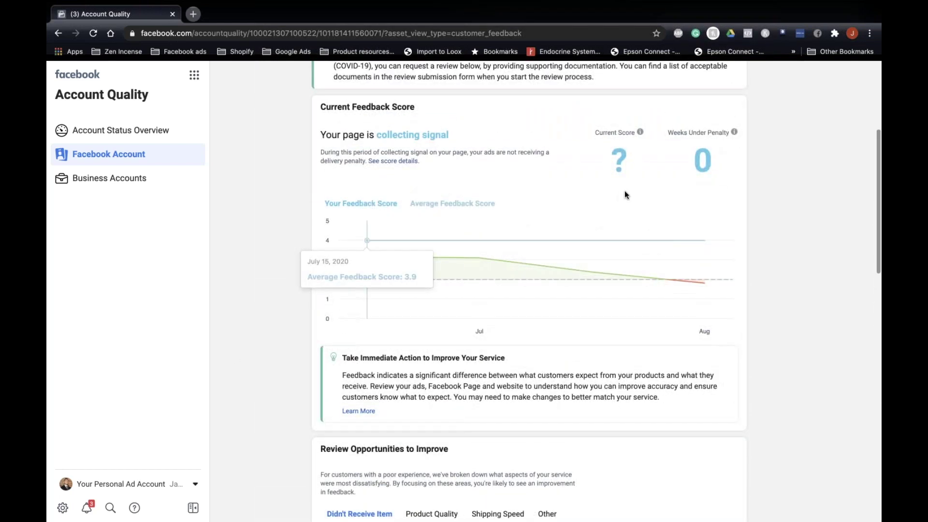
{"action": "scroll", "coordinate": [290, 179], "scroll_direction": "up", "scroll_amount": 5}
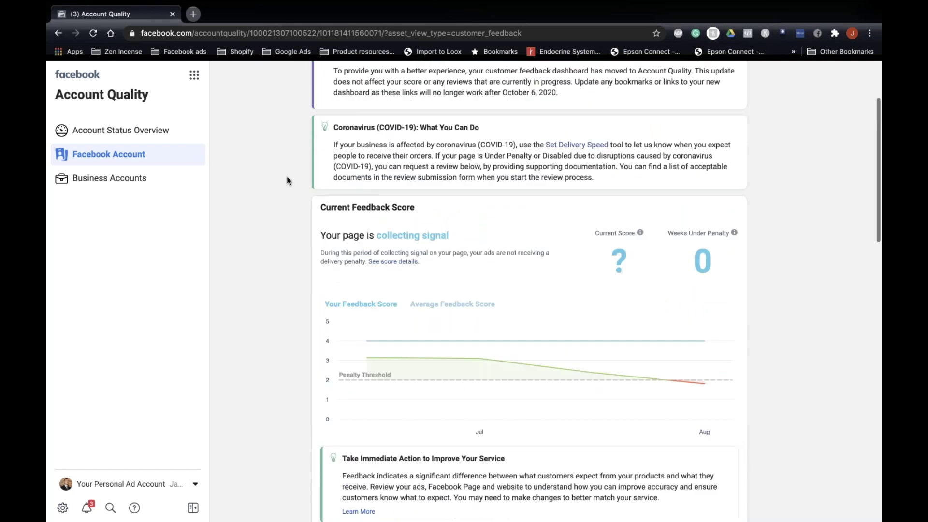
- Check the Account Status Overview, then launch Ads Manager from the business tools menu
{"action": "left_click", "coordinate": [132, 129]}
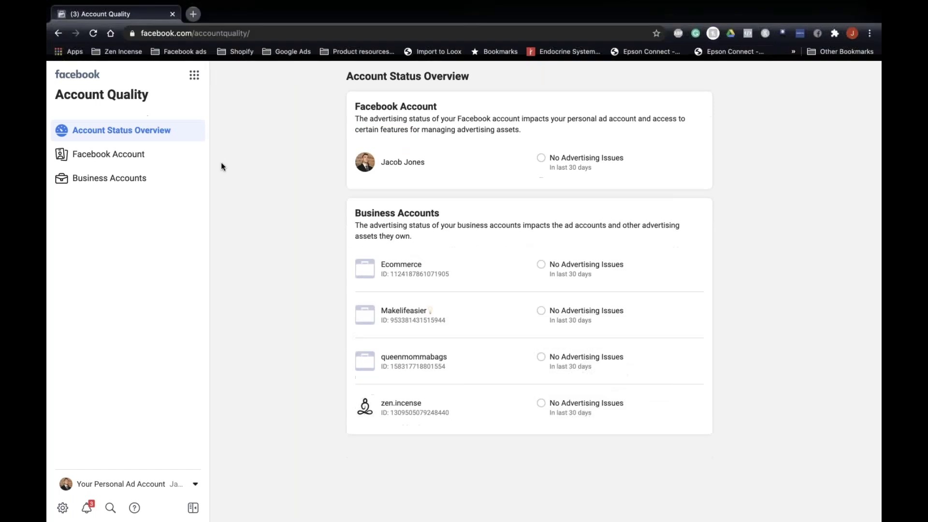
{"action": "left_click", "coordinate": [194, 76]}
{"action": "left_click", "coordinate": [258, 112]}
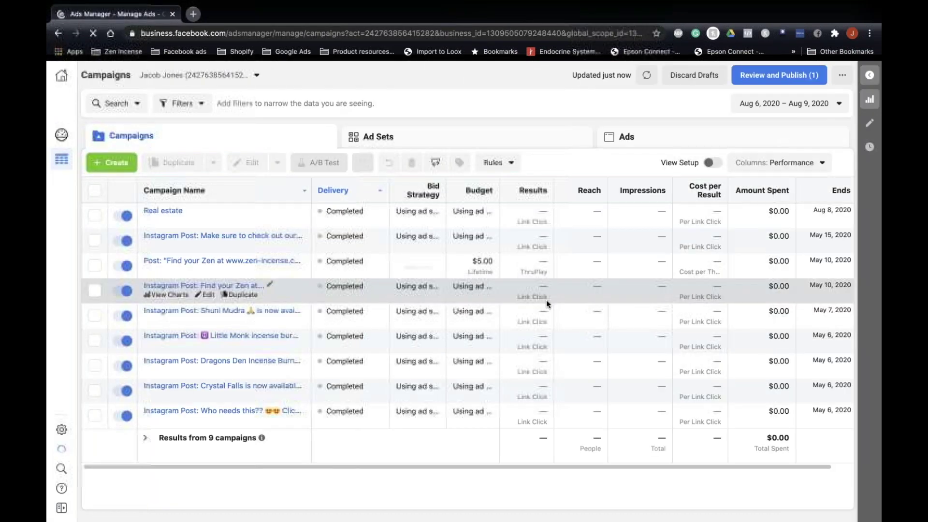
- Switch the ad account to Zen Incense to list its 38 campaigns for Aug 6–9
{"action": "left_click", "coordinate": [203, 74]}
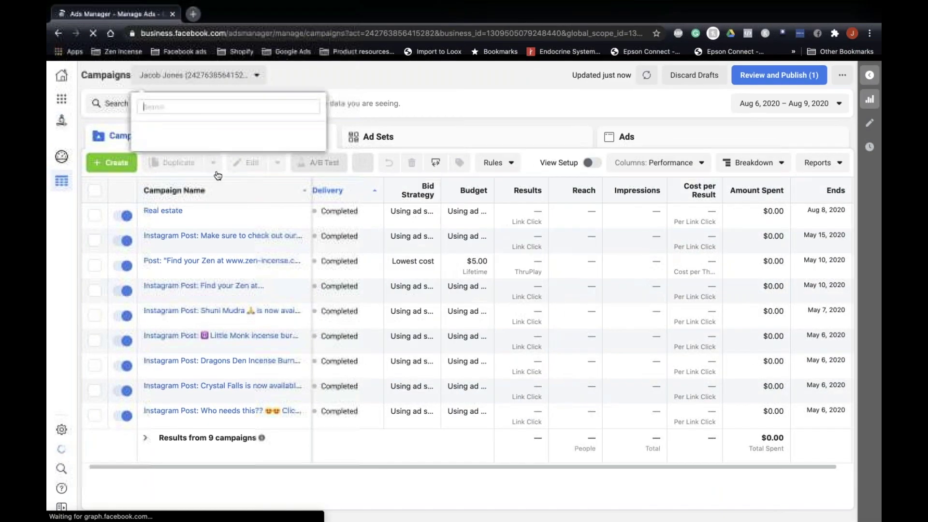
{"action": "left_click", "coordinate": [169, 382]}
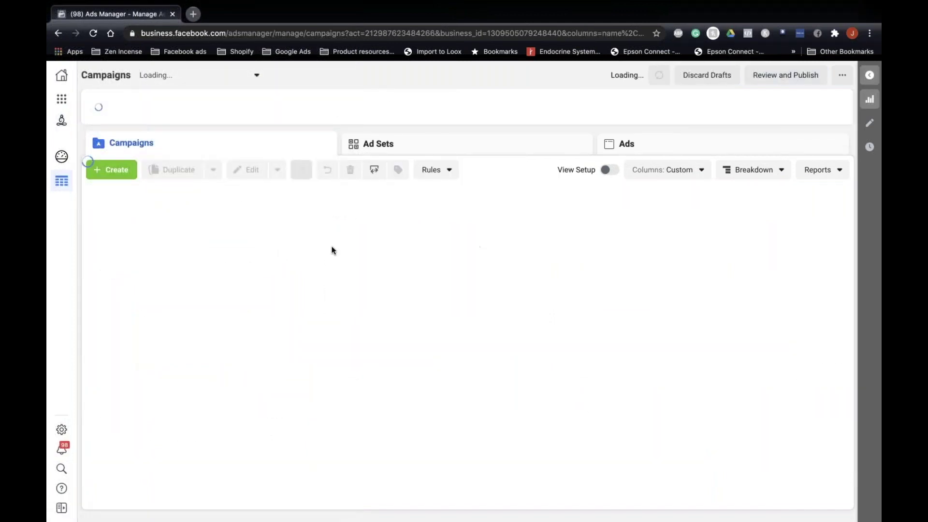
{"action": "scroll", "coordinate": [489, 312], "scroll_direction": "right", "scroll_amount": 4}
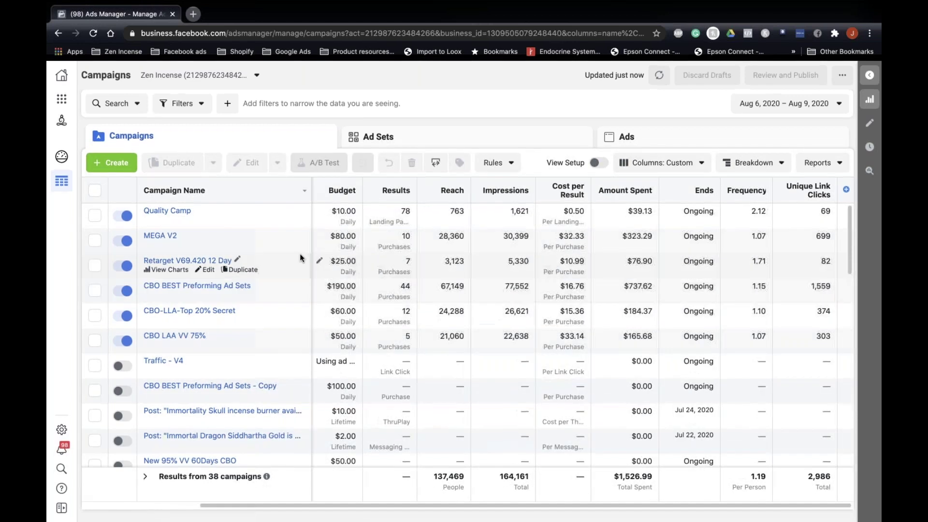
- Open the Retarget V69.420 12 Day campaign's ad sets and scroll across their metric columns
{"action": "left_click", "coordinate": [185, 261]}
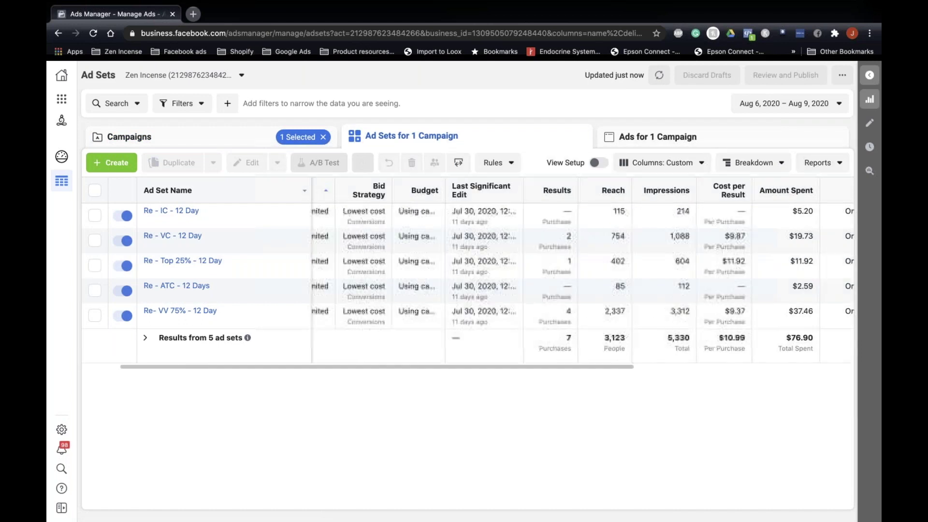
{"action": "scroll", "coordinate": [329, 287], "scroll_direction": "right", "scroll_amount": 5}
{"action": "scroll", "coordinate": [328, 287], "scroll_direction": "left", "scroll_amount": 5}
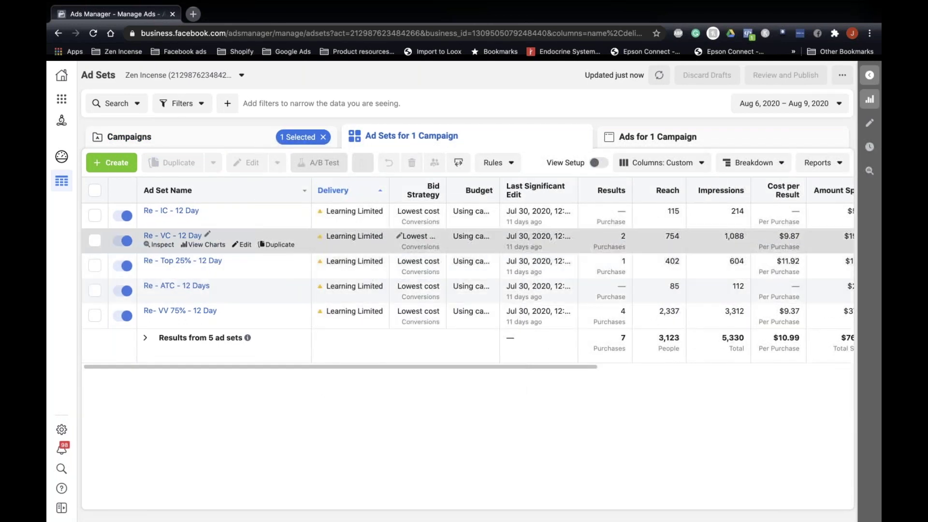
{"action": "scroll", "coordinate": [637, 246], "scroll_direction": "right", "scroll_amount": 3}
{"action": "scroll", "coordinate": [637, 246], "scroll_direction": "right", "scroll_amount": 3}
{"action": "scroll", "coordinate": [637, 246], "scroll_direction": "right", "scroll_amount": 3}
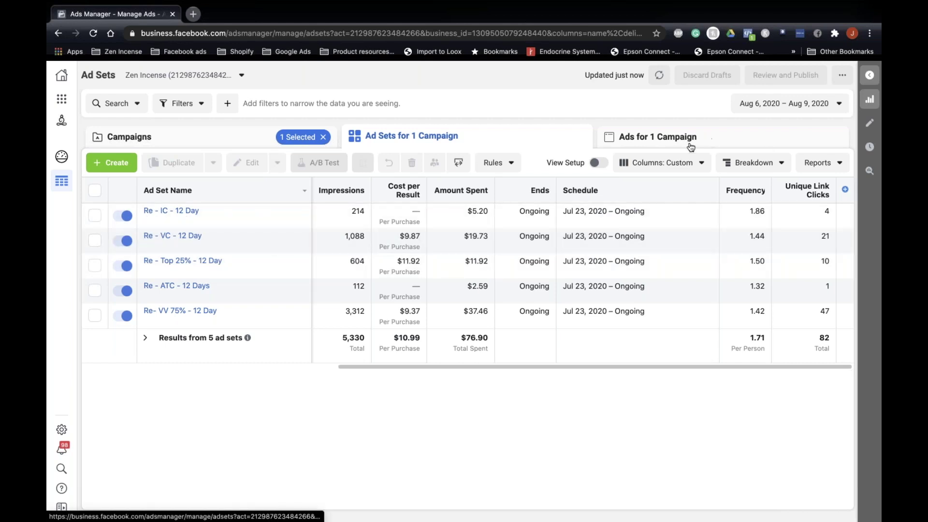
{"action": "mouse_move", "coordinate": [171, 211]}
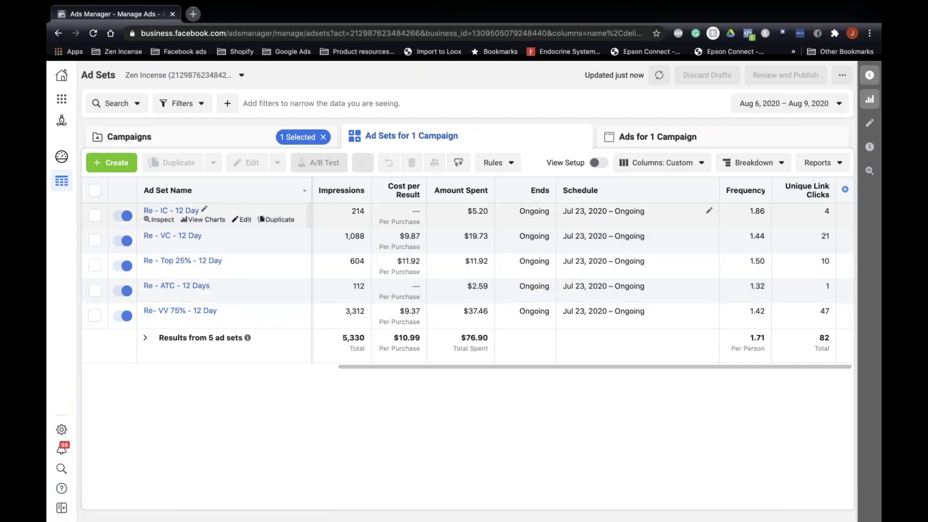
{"action": "scroll", "coordinate": [300, 241], "scroll_direction": "left", "scroll_amount": 3}
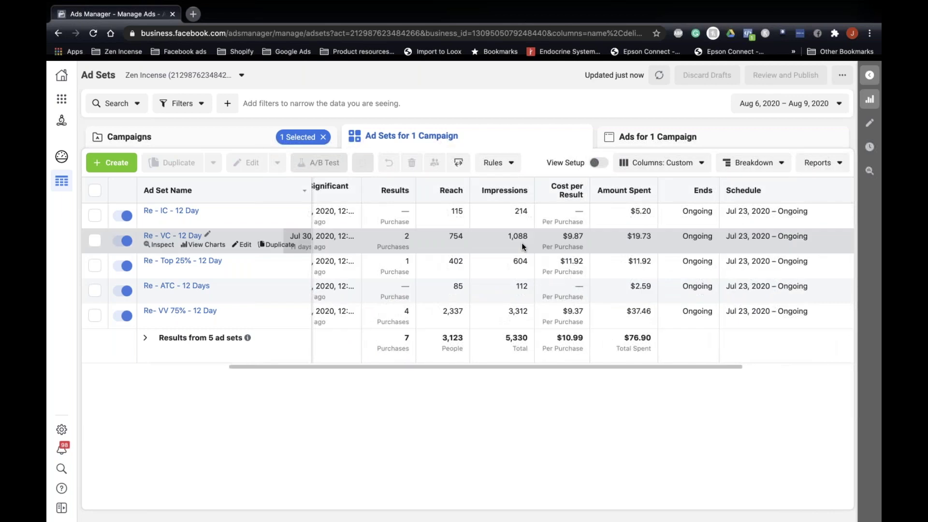
{"action": "scroll", "coordinate": [586, 265], "scroll_direction": "right", "scroll_amount": 5}
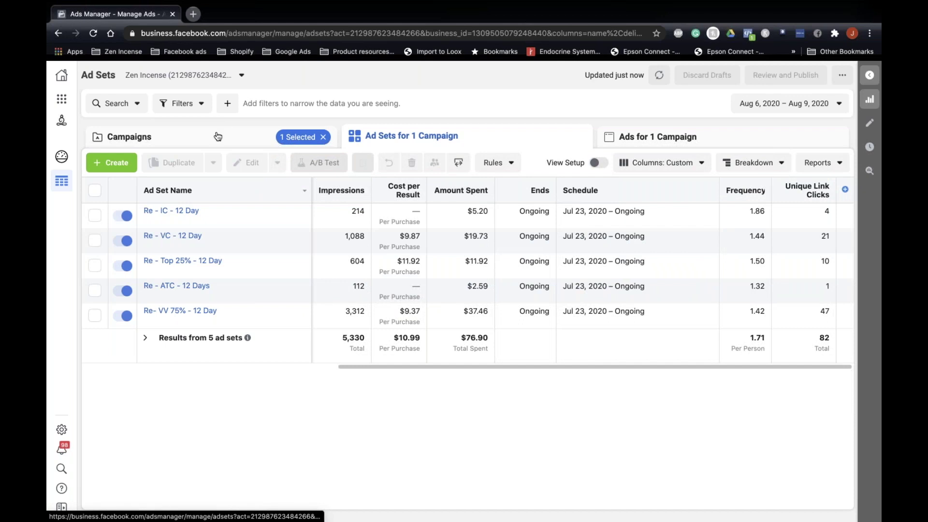
{"action": "scroll", "coordinate": [435, 237], "scroll_direction": "left", "scroll_amount": 2}
{"action": "scroll", "coordinate": [435, 235], "scroll_direction": "right", "scroll_amount": 2}
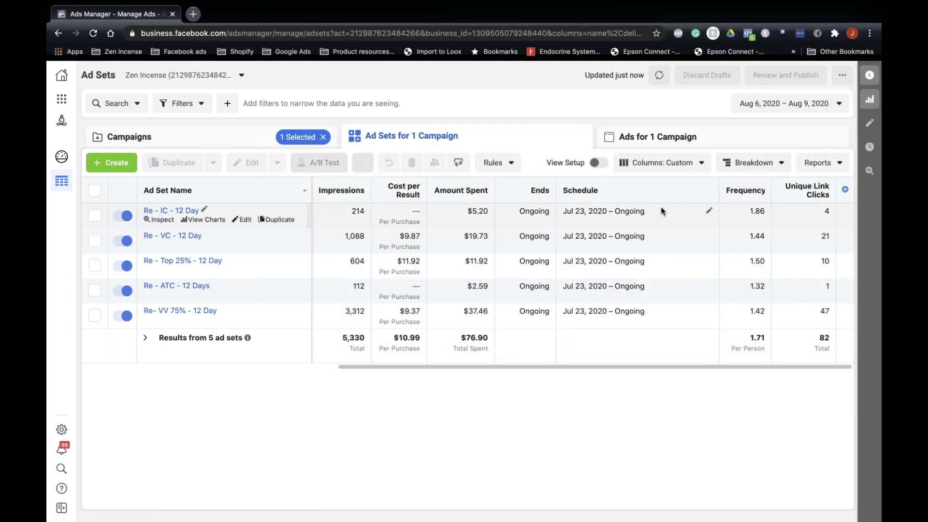
- Apply the Chase Primary Metrics column preset, then return to the Campaigns list
{"action": "left_click", "coordinate": [682, 163]}
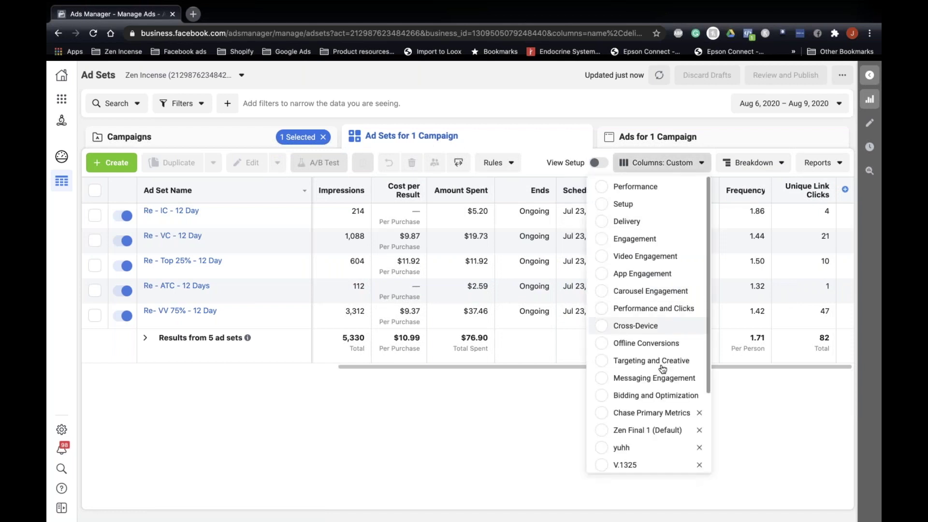
{"action": "left_click", "coordinate": [676, 413]}
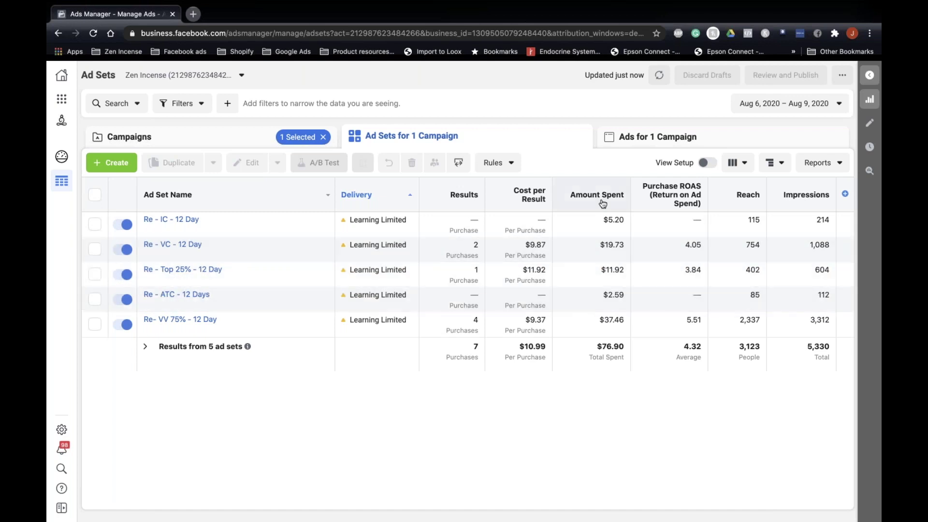
{"action": "left_click", "coordinate": [238, 140]}
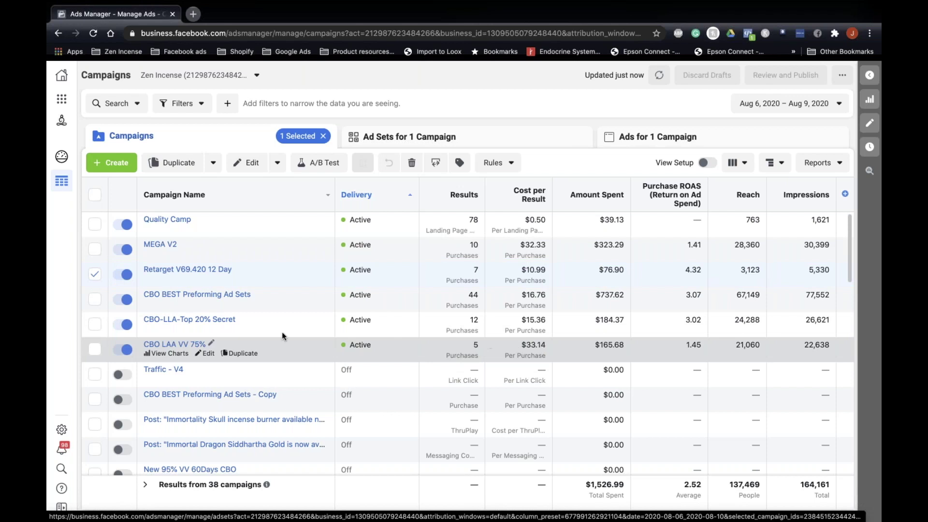
- Report on the Last 30 days and show the ad sets of CBO LAA VV 75%
{"action": "left_click", "coordinate": [812, 106]}
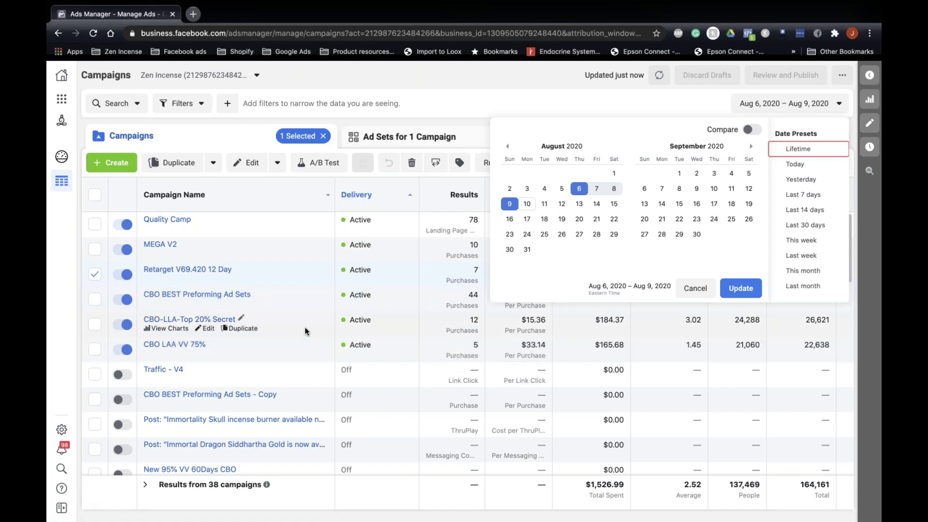
{"action": "left_click", "coordinate": [822, 224]}
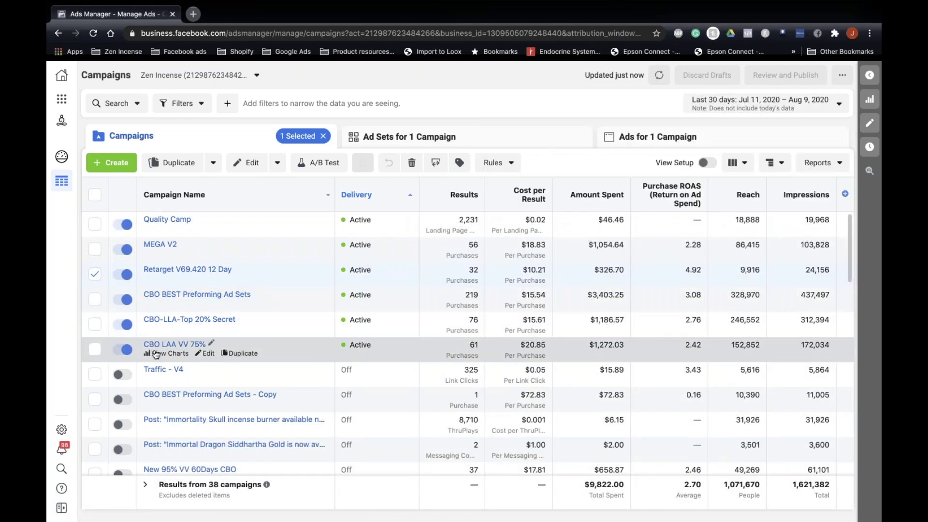
{"action": "left_click", "coordinate": [169, 353]}
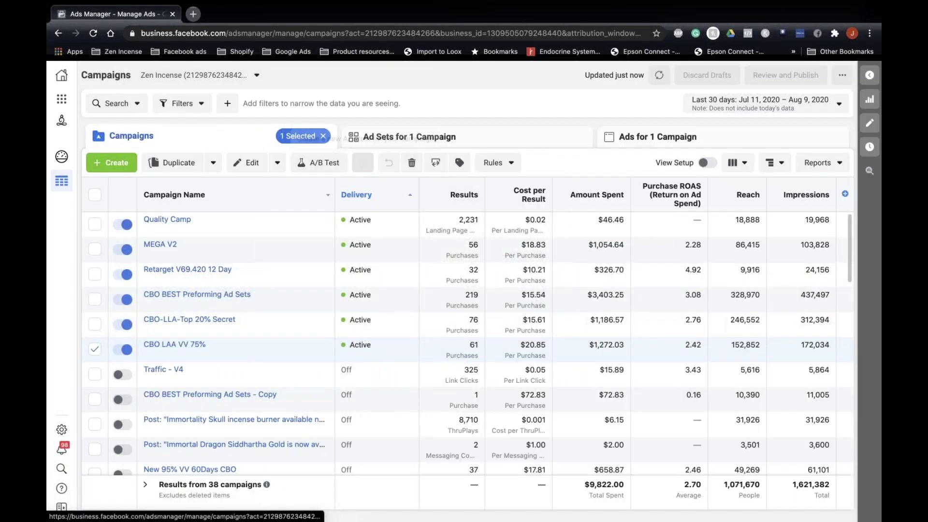
{"action": "left_click", "coordinate": [441, 135]}
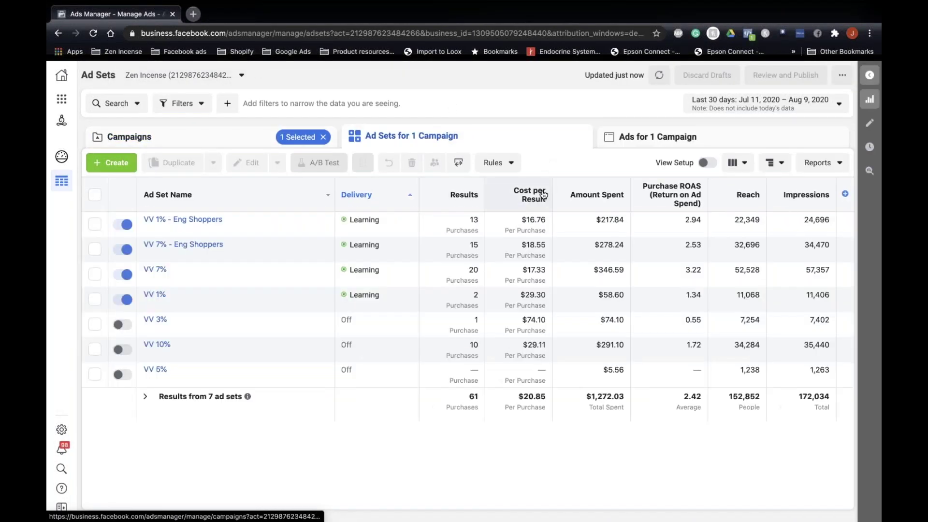
{"action": "mouse_move", "coordinate": [166, 223]}
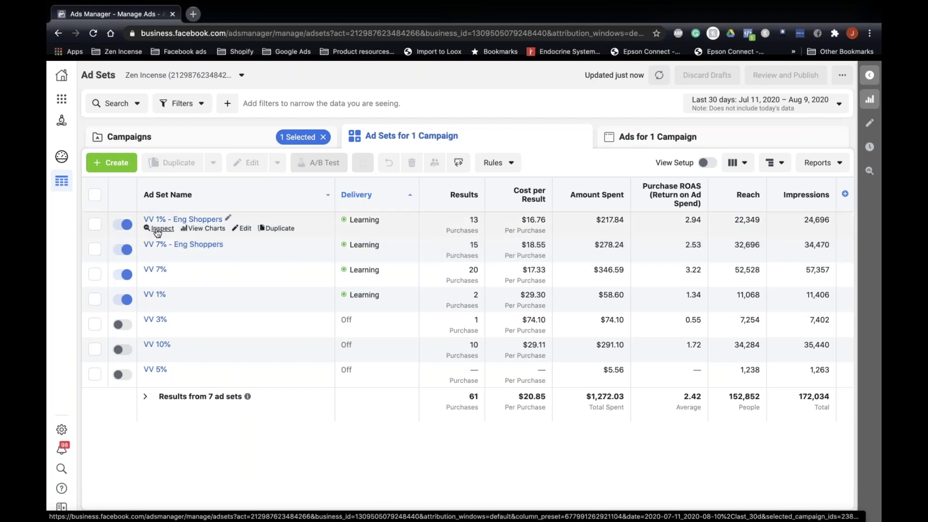
- Inspect the VV 1% - Eng Shoppers ad set, reviewing its learning, auction and saturation details
{"action": "left_click", "coordinate": [157, 230]}
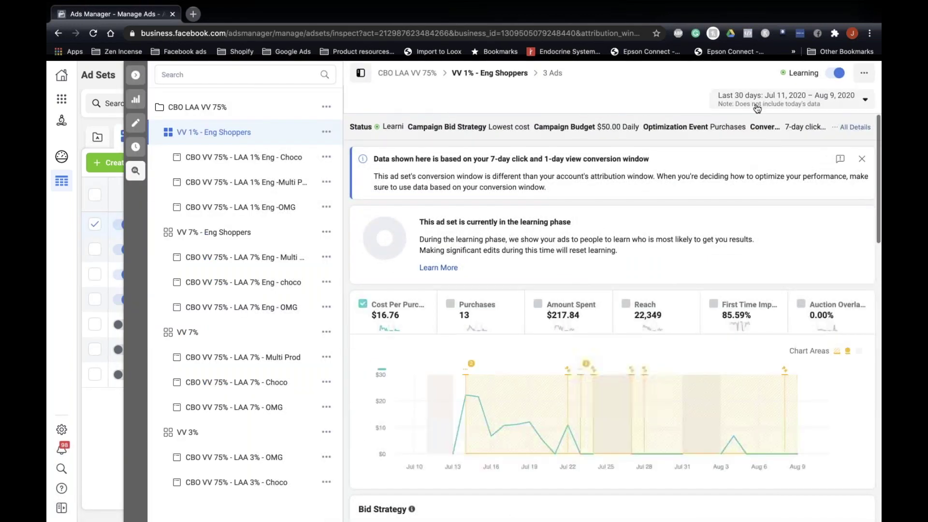
{"action": "scroll", "coordinate": [644, 281], "scroll_direction": "down", "scroll_amount": 1}
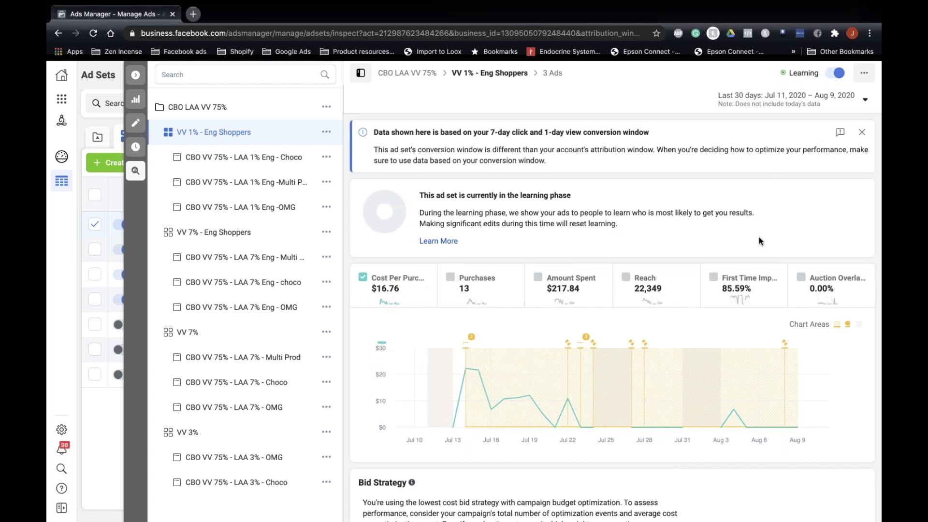
{"action": "scroll", "coordinate": [759, 238], "scroll_direction": "down", "scroll_amount": 1}
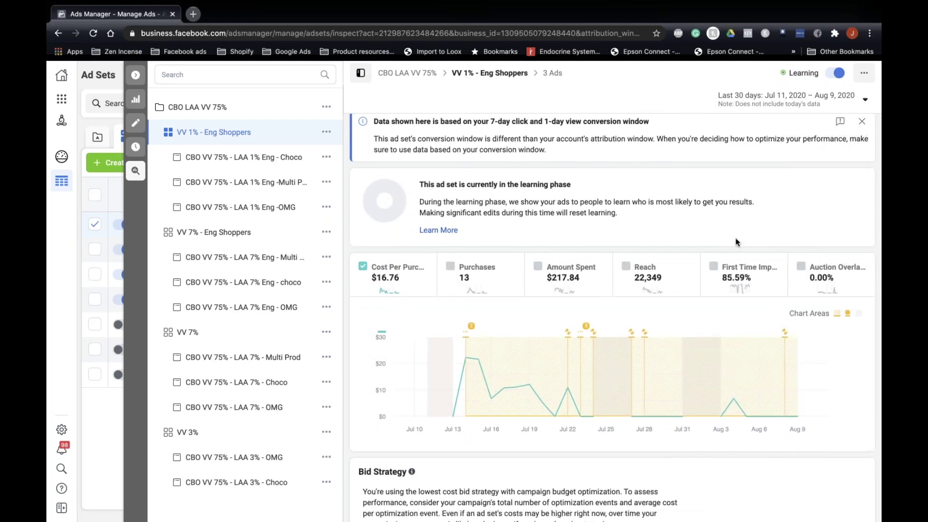
{"action": "scroll", "coordinate": [740, 242], "scroll_direction": "down", "scroll_amount": 2}
{"action": "scroll", "coordinate": [755, 244], "scroll_direction": "down", "scroll_amount": 2}
{"action": "scroll", "coordinate": [764, 245], "scroll_direction": "down", "scroll_amount": 1}
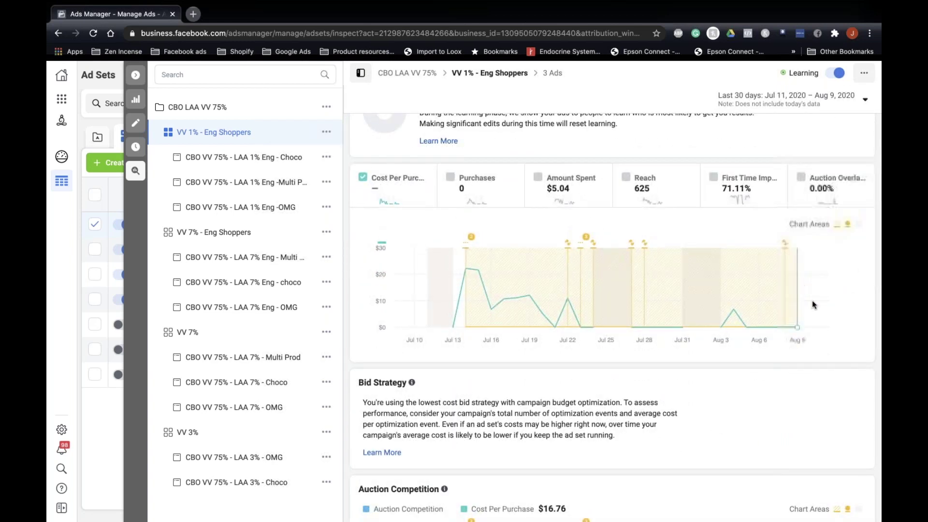
{"action": "scroll", "coordinate": [773, 314], "scroll_direction": "down", "scroll_amount": 2}
{"action": "scroll", "coordinate": [667, 271], "scroll_direction": "down", "scroll_amount": 3}
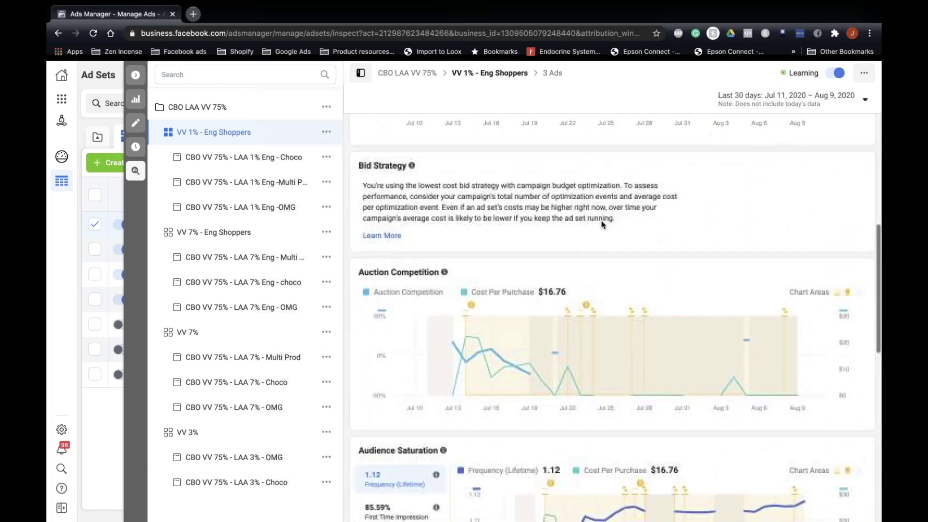
{"action": "scroll", "coordinate": [686, 286], "scroll_direction": "down", "scroll_amount": 2}
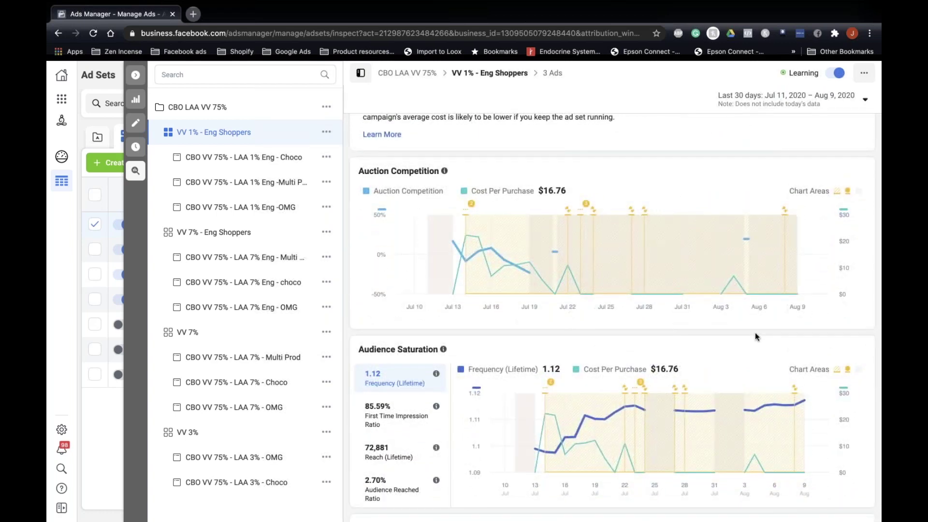
{"action": "scroll", "coordinate": [745, 333], "scroll_direction": "down", "scroll_amount": 1}
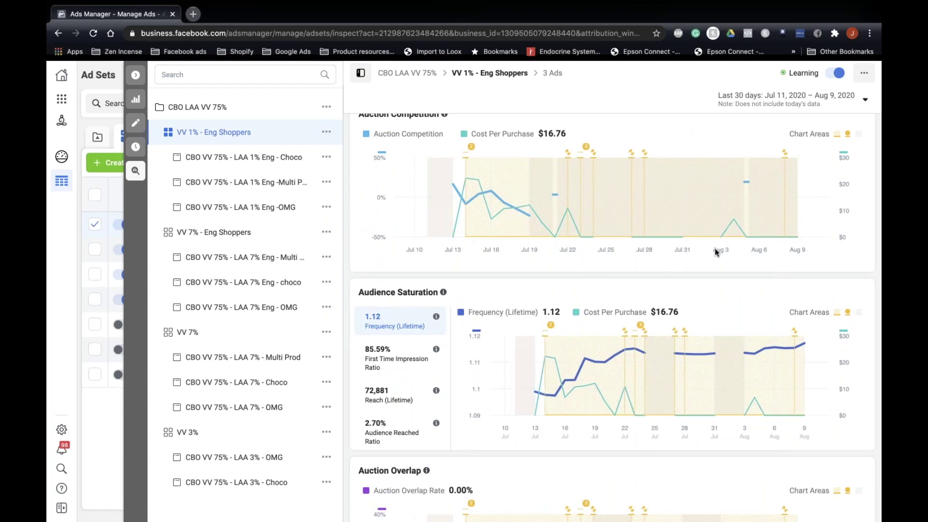
- Review the ad set's Significant Edit History, then collapse the side pane back to campaigns
{"action": "scroll", "coordinate": [772, 275], "scroll_direction": "down", "scroll_amount": 1}
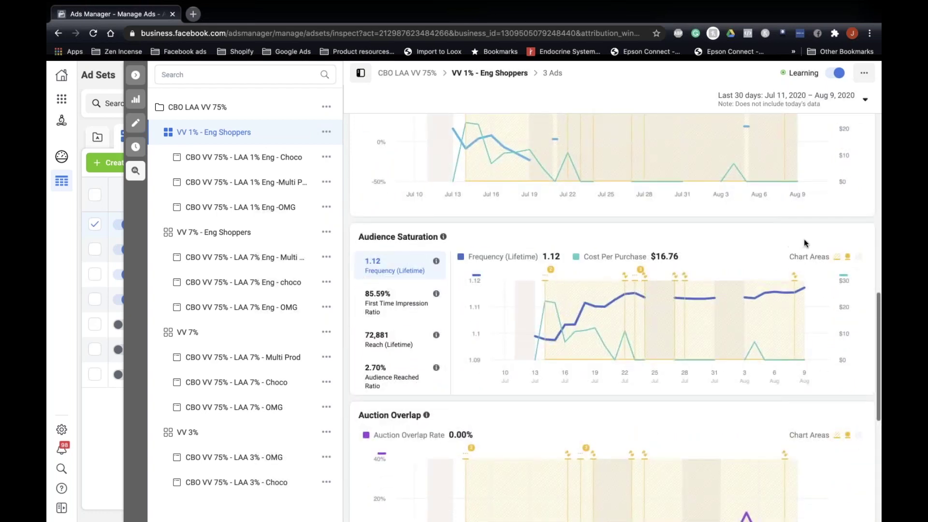
{"action": "scroll", "coordinate": [824, 245], "scroll_direction": "down", "scroll_amount": 1}
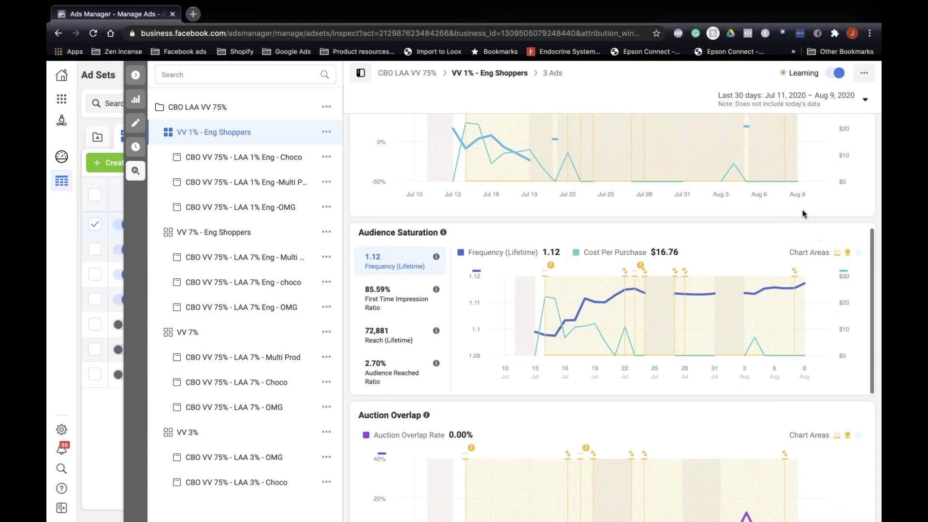
{"action": "scroll", "coordinate": [799, 206], "scroll_direction": "down", "scroll_amount": 1}
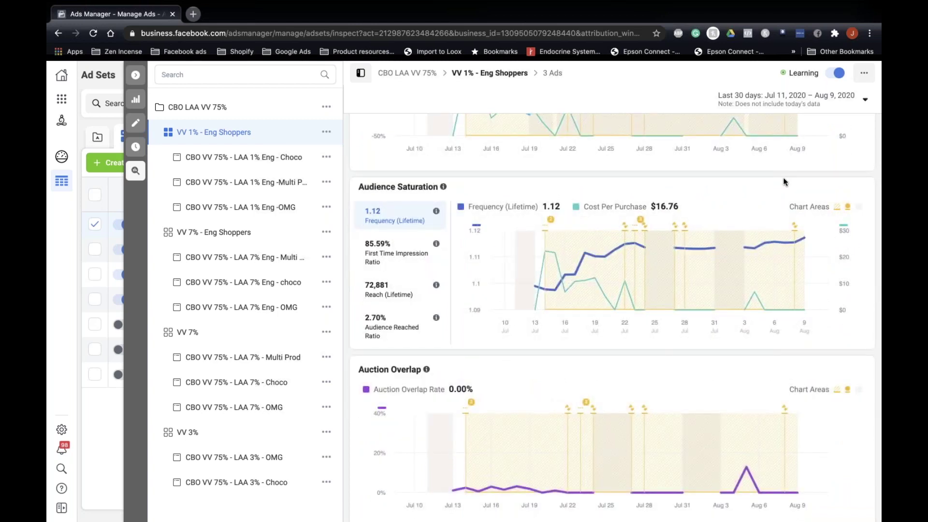
{"action": "scroll", "coordinate": [787, 182], "scroll_direction": "down", "scroll_amount": 1}
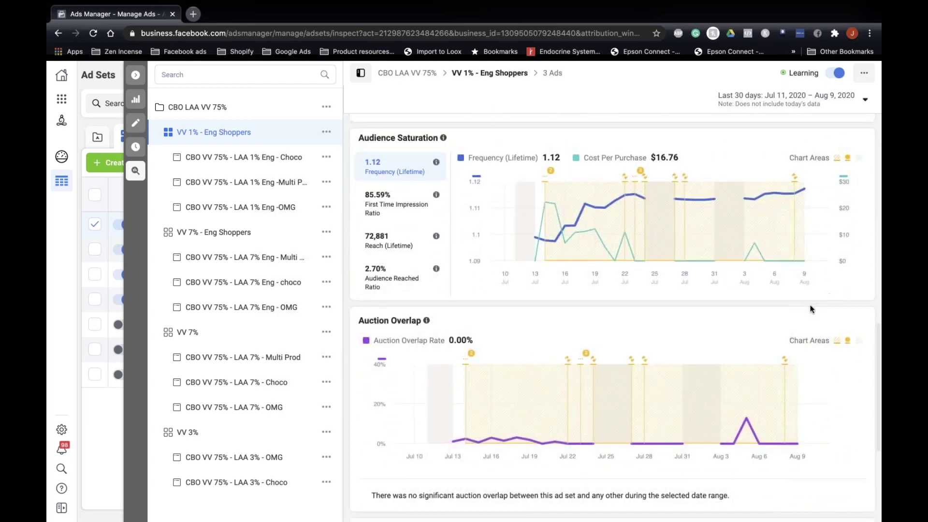
{"action": "scroll", "coordinate": [812, 309], "scroll_direction": "down", "scroll_amount": 3}
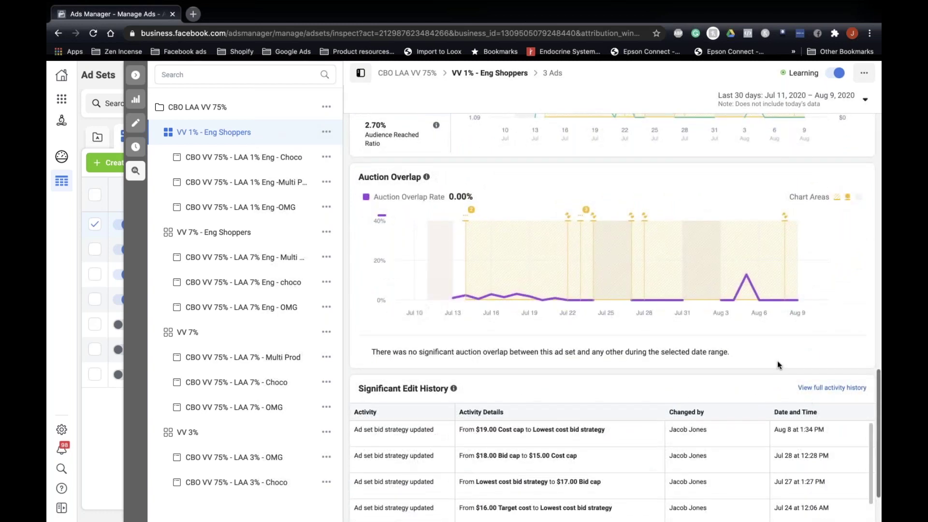
{"action": "scroll", "coordinate": [749, 339], "scroll_direction": "up", "scroll_amount": 3}
{"action": "scroll", "coordinate": [721, 318], "scroll_direction": "up", "scroll_amount": 2}
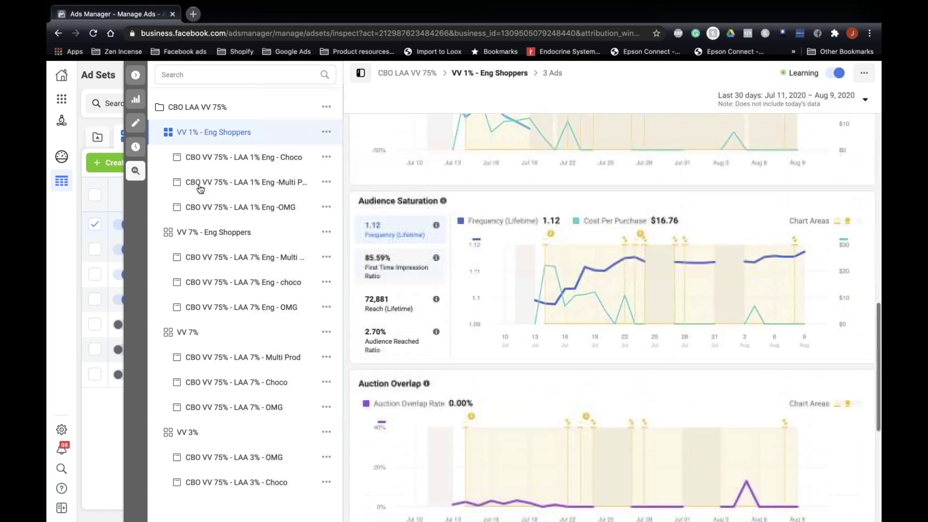
{"action": "scroll", "coordinate": [420, 284], "scroll_direction": "down", "scroll_amount": 1}
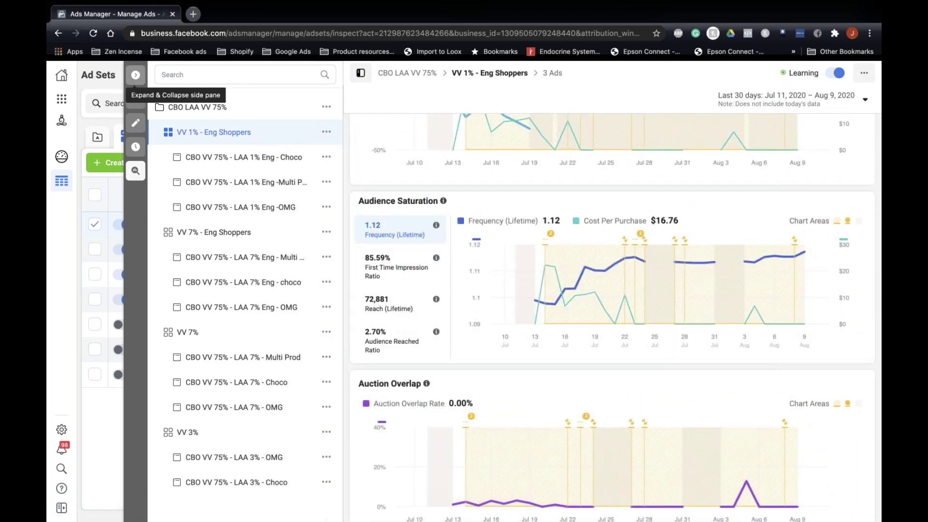
{"action": "left_click", "coordinate": [135, 76]}
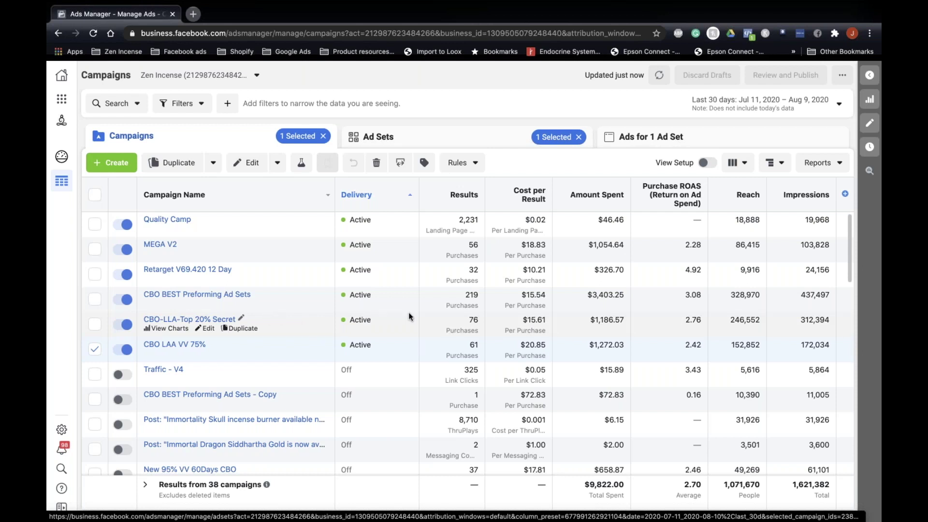
- Set the reporting range to Aug 6–10, 2020 and apply the Zen Final 1 (Default) column preset
{"action": "left_click", "coordinate": [710, 104]}
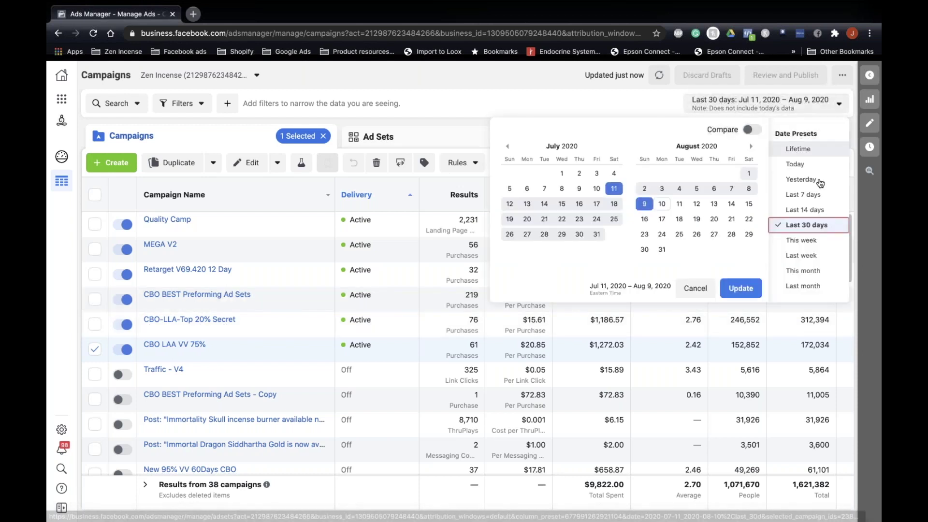
{"action": "left_click", "coordinate": [714, 188]}
{"action": "left_click", "coordinate": [662, 204]}
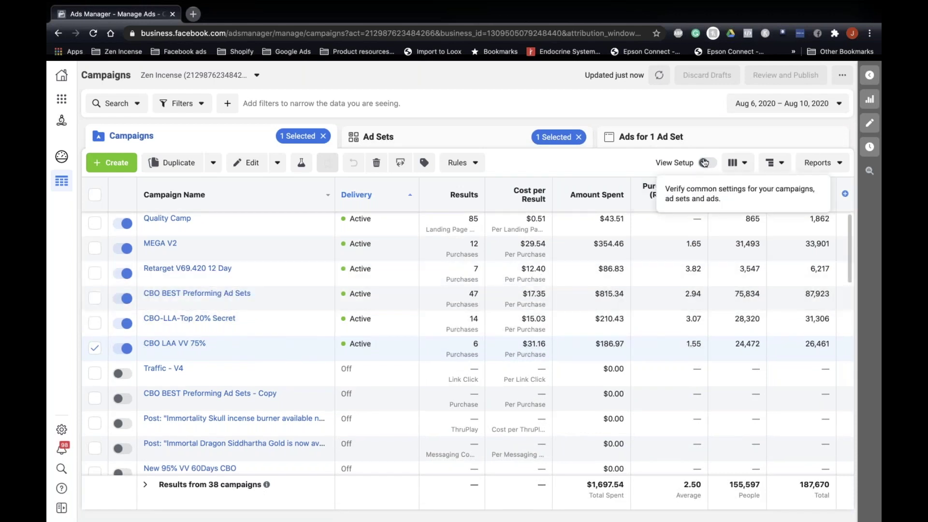
{"action": "left_click", "coordinate": [737, 162]}
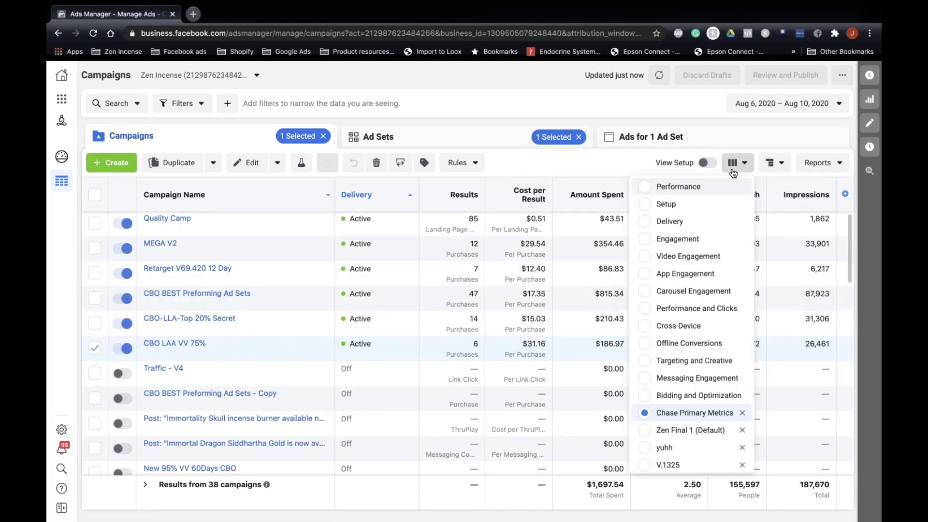
{"action": "left_click", "coordinate": [657, 430]}
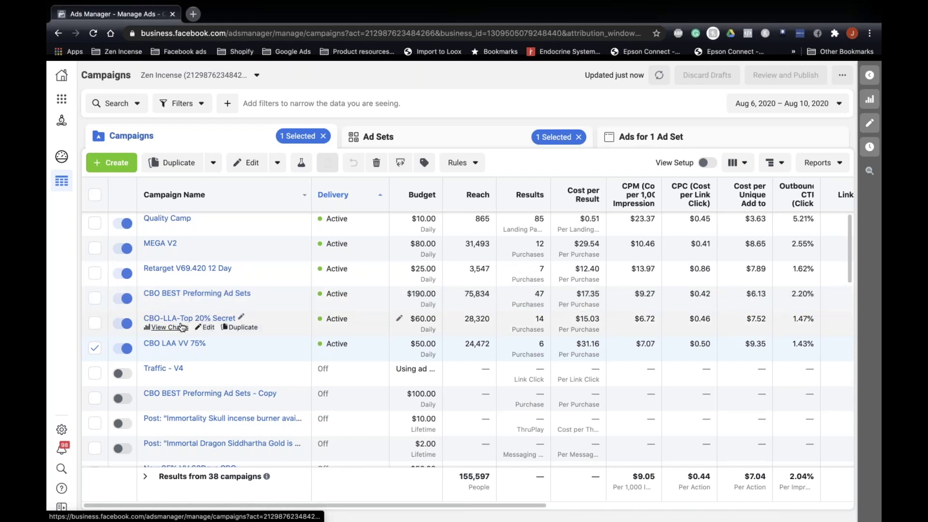
- Open CBO-LLA-Top 20% Secret's charts and History, showing daily budget raises $40→$50→$60
{"action": "left_click", "coordinate": [204, 320]}
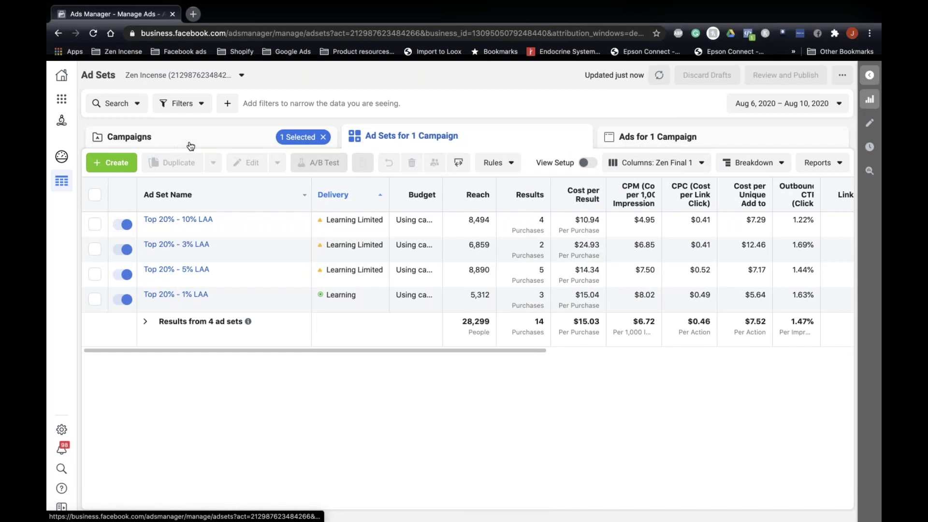
{"action": "left_click", "coordinate": [196, 145]}
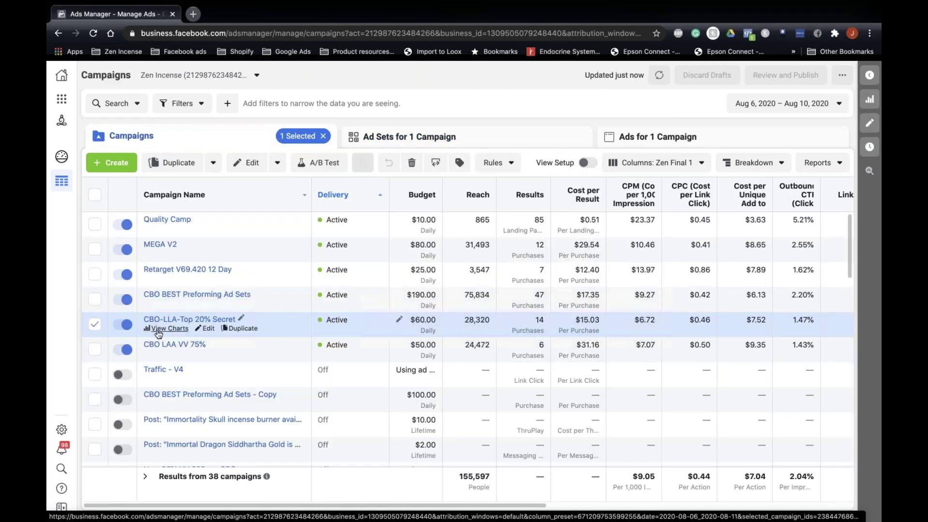
{"action": "left_click", "coordinate": [163, 329]}
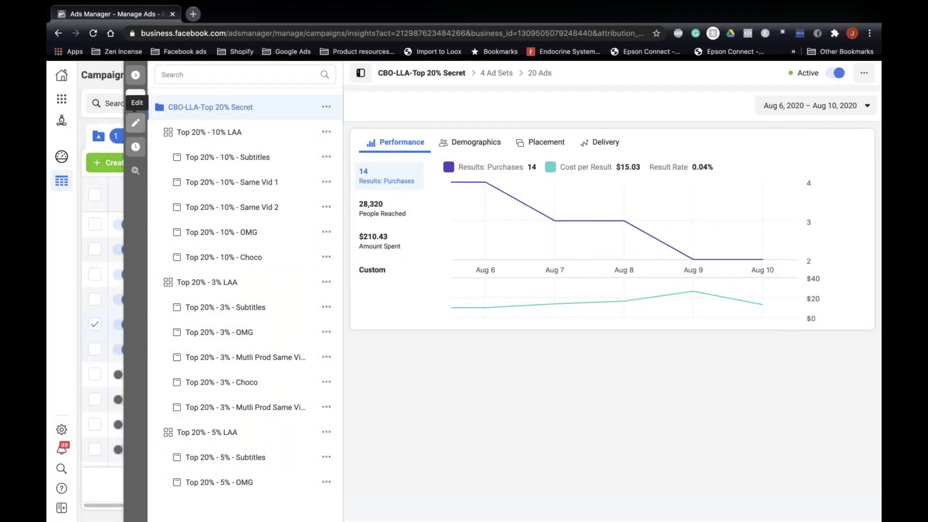
{"action": "left_click", "coordinate": [135, 146]}
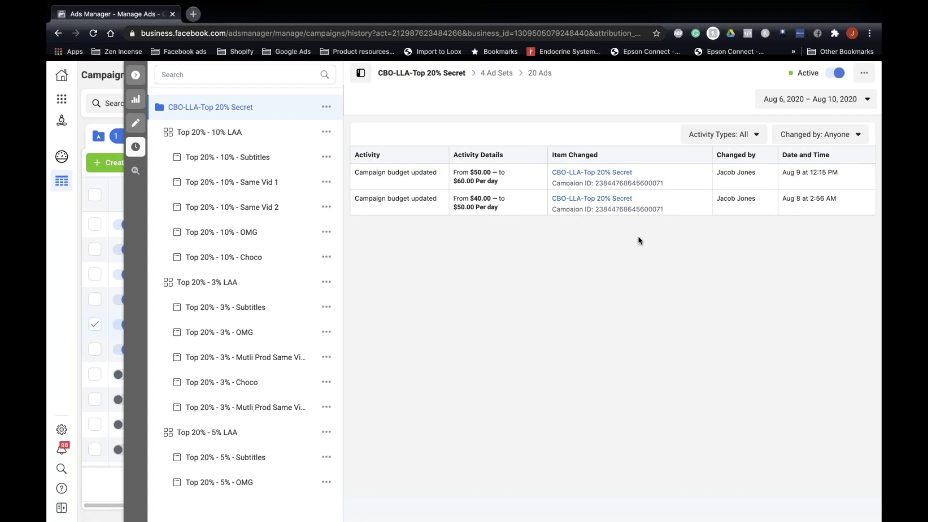
- Close the history pane and set reporting to This week (Aug 9–10, 2020)
{"action": "left_click", "coordinate": [135, 75]}
{"action": "left_click", "coordinate": [788, 103]}
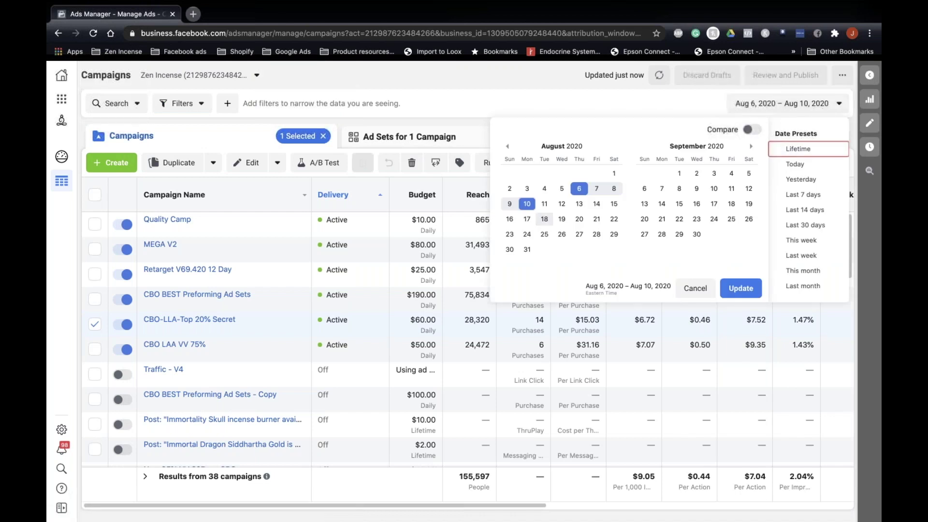
{"action": "left_click", "coordinate": [527, 204]}
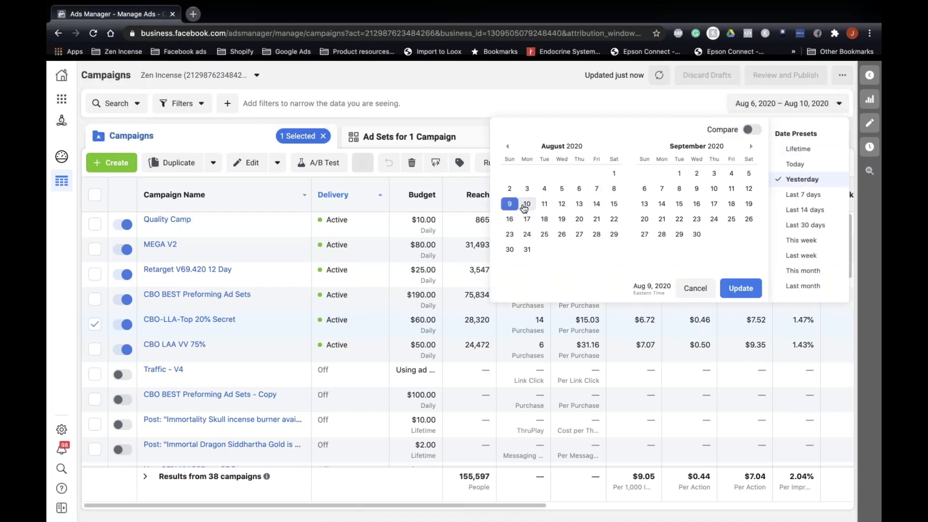
{"action": "left_click", "coordinate": [760, 292]}
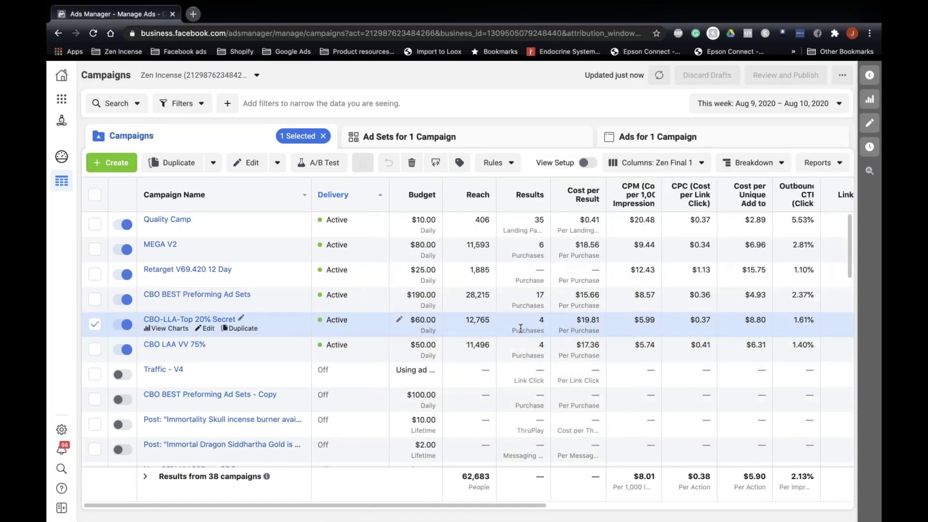